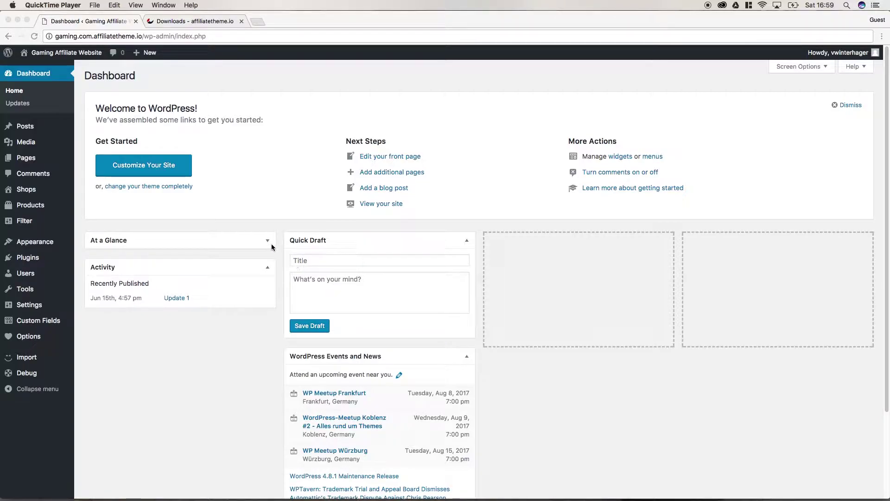
Switch to the affiliatetheme.io Downloads tab listing AffiliateTheme, the Child Theme and the API plugin.
left_click(195, 22)
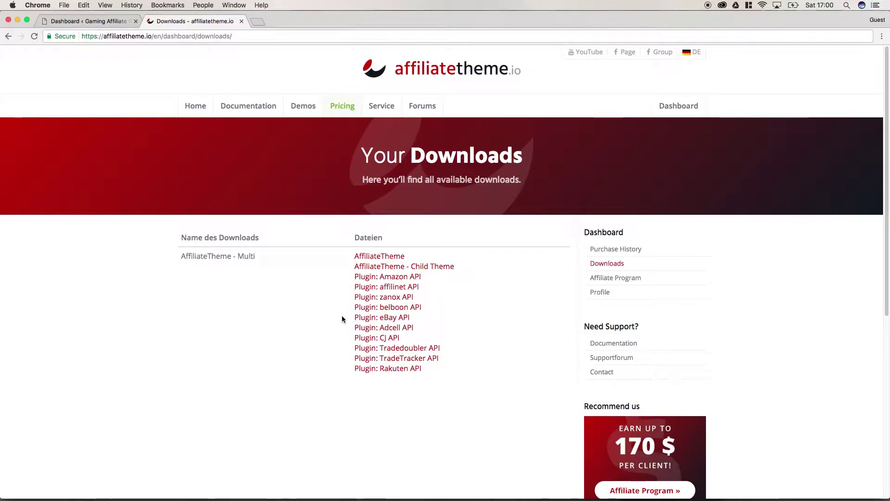
Download the AffiliateTheme package from Your Downloads as affiliatetheme.zip.
left_click(381, 263)
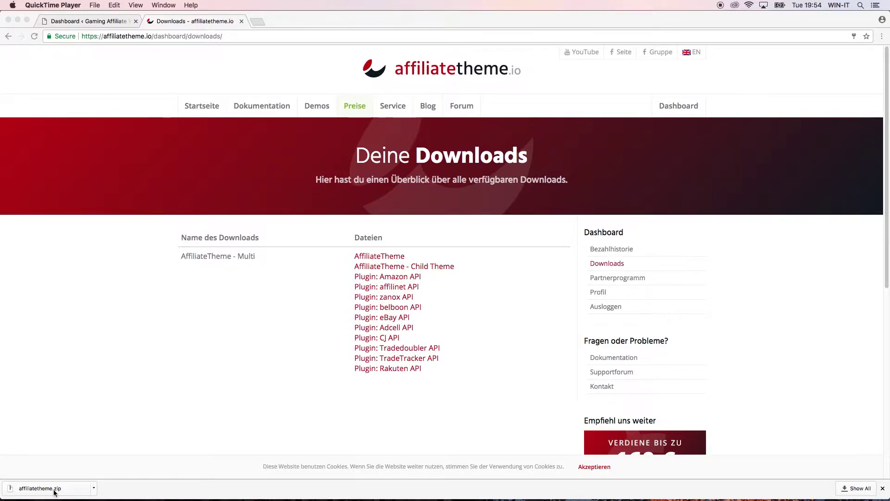
Open affiliatetheme.zip from the download bar, then delete the extracted affiliatetheme folder in Finder.
left_click(54, 491)
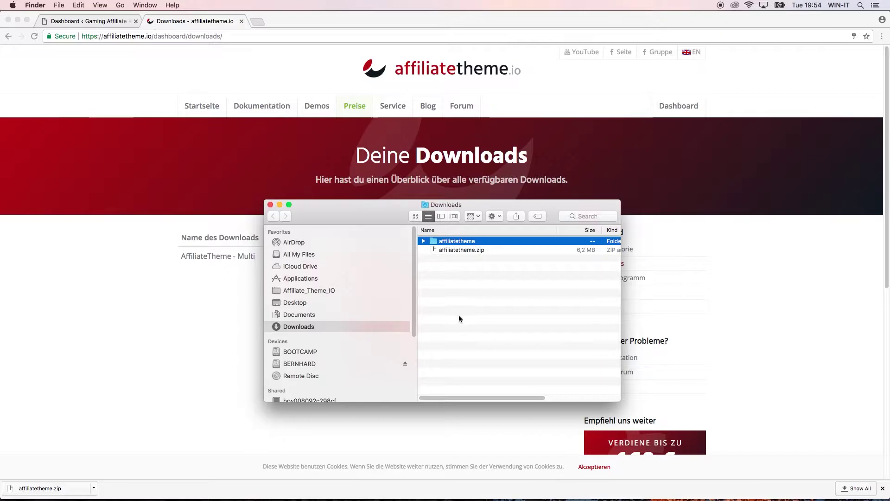
left_click(470, 249)
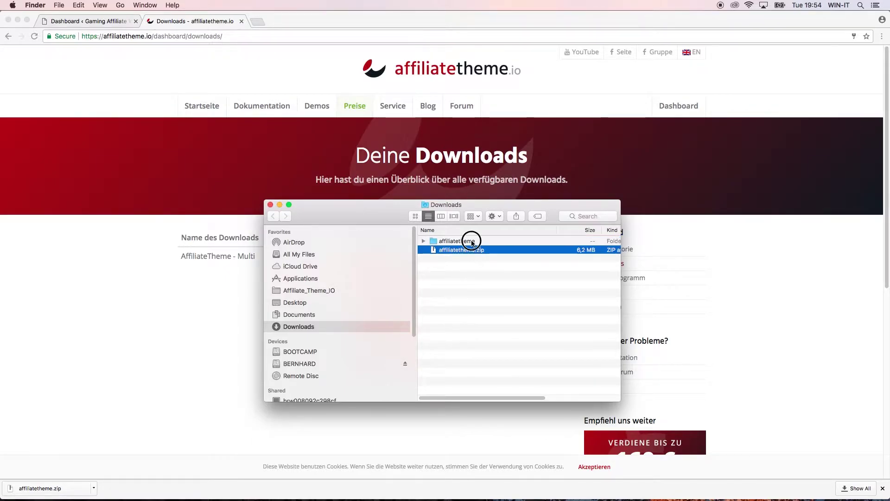
left_click(472, 241)
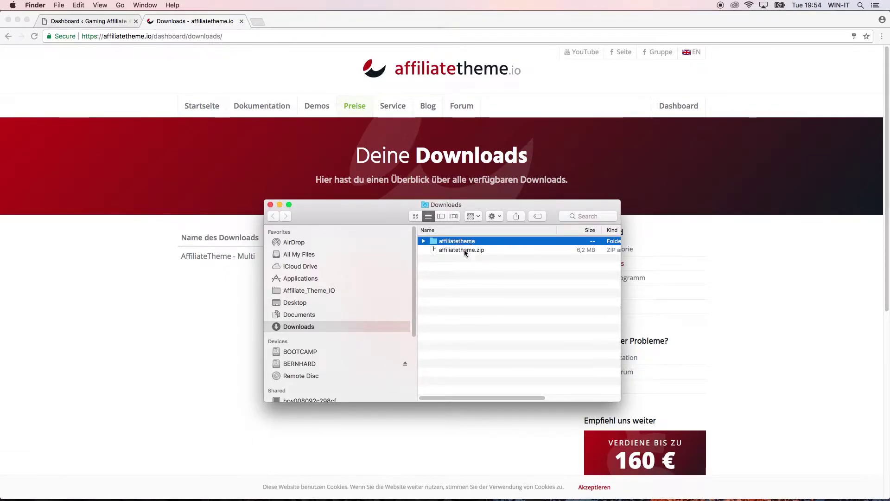
left_click(464, 249)
left_click(464, 243)
left_click(461, 251)
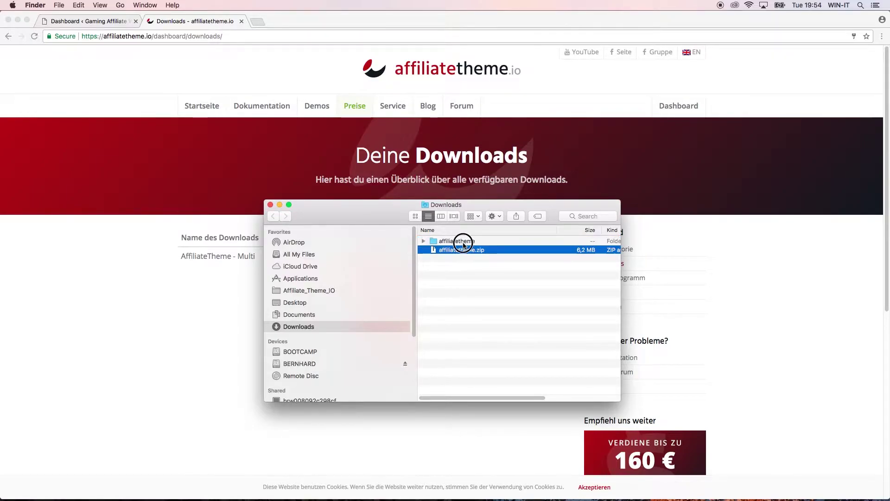
left_click(461, 241)
left_click(464, 249)
left_click(476, 241)
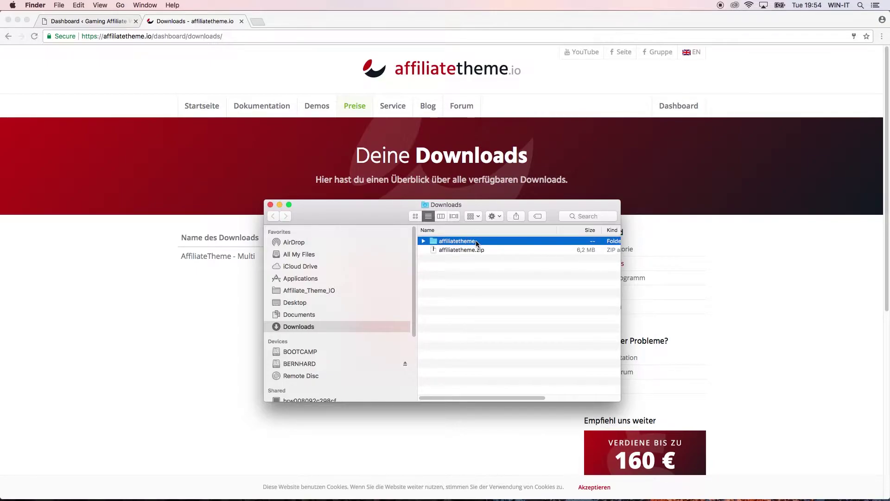
key("super+BackSpace")
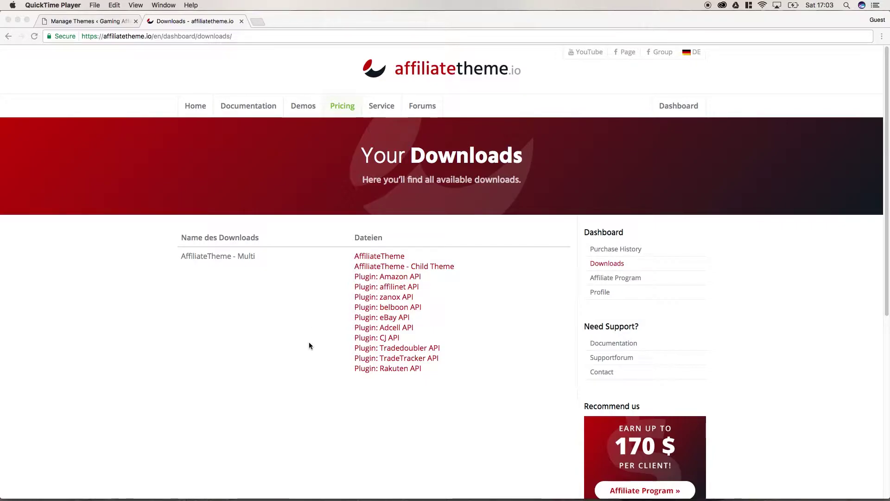
Return to the WordPress Appearance > Themes page showing three installed themes.
left_click(113, 24)
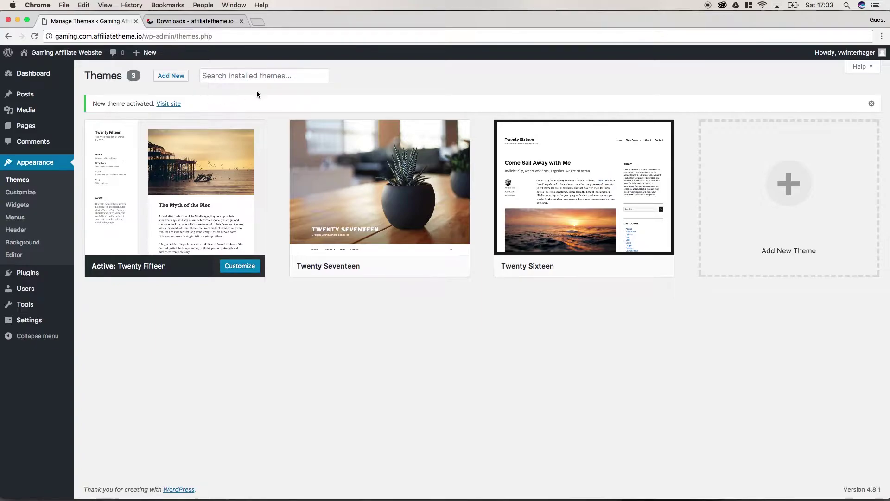
Upload Downloads/affiliatetheme.zip through Add New > Upload Theme and install it.
left_click(175, 81)
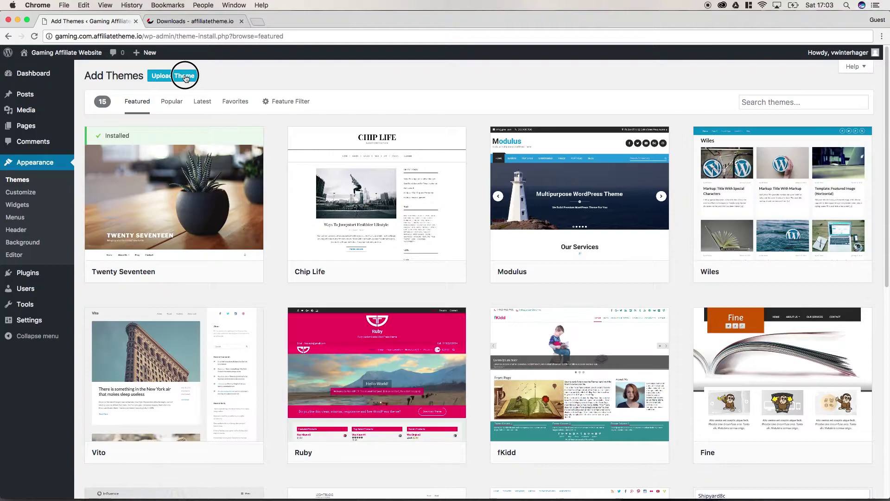
left_click(186, 77)
left_click(405, 159)
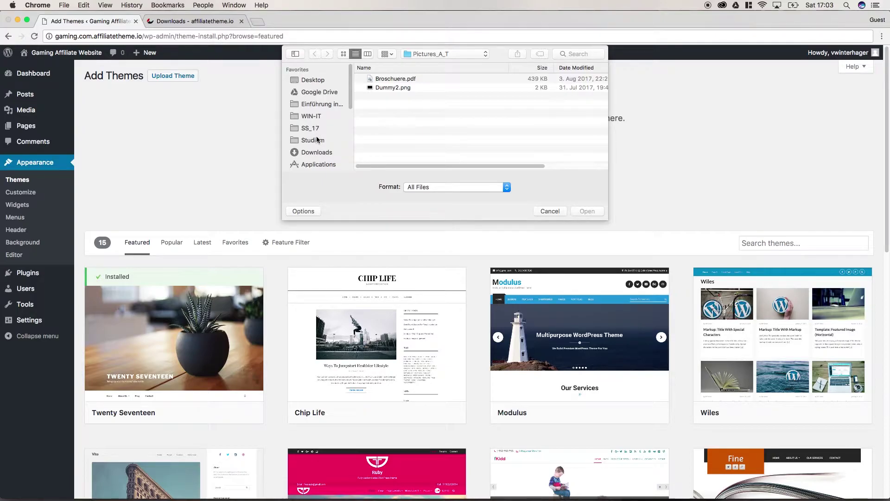
left_click(317, 152)
left_click(398, 79)
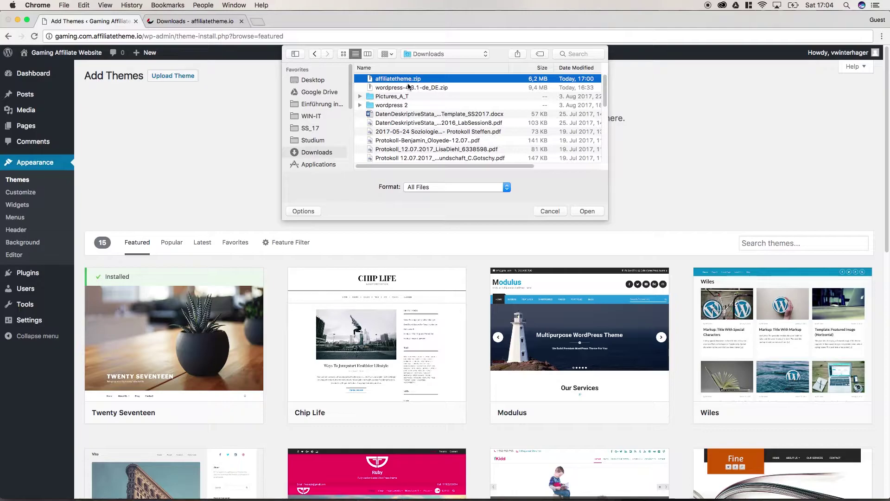
left_click(583, 211)
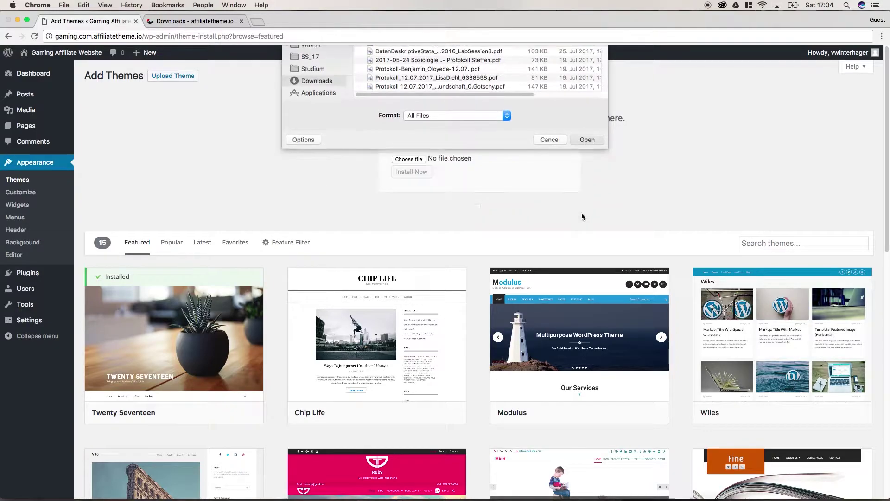
left_click(422, 177)
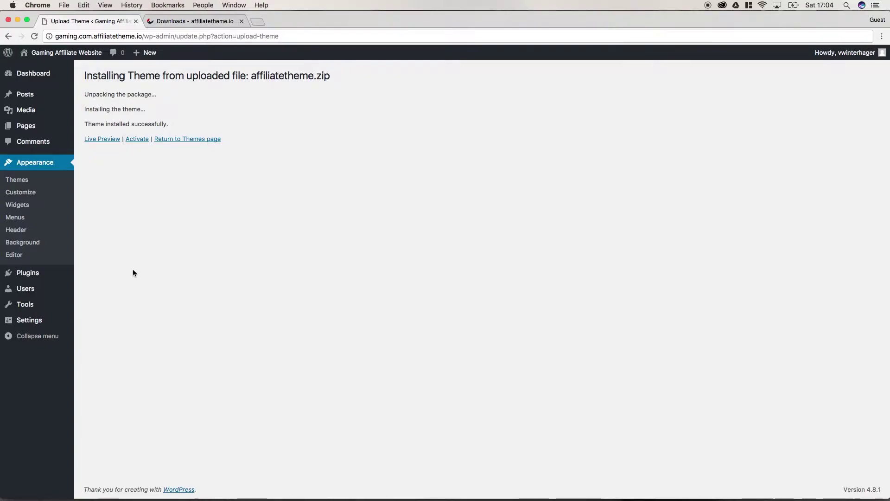
Activate the newly installed Affiliate Theme from the installation result page.
left_click(141, 172)
right_click(134, 139)
left_click(131, 159)
left_click(136, 141)
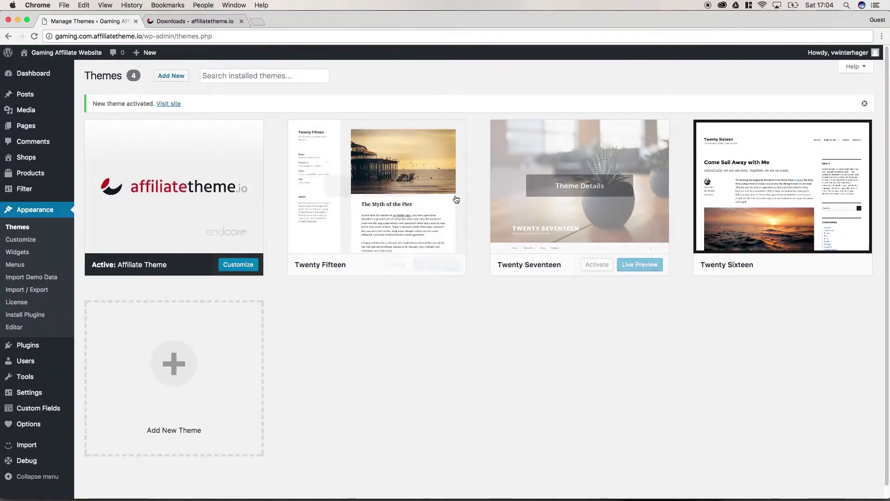
mouse_move(717, 213)
mouse_move(355, 206)
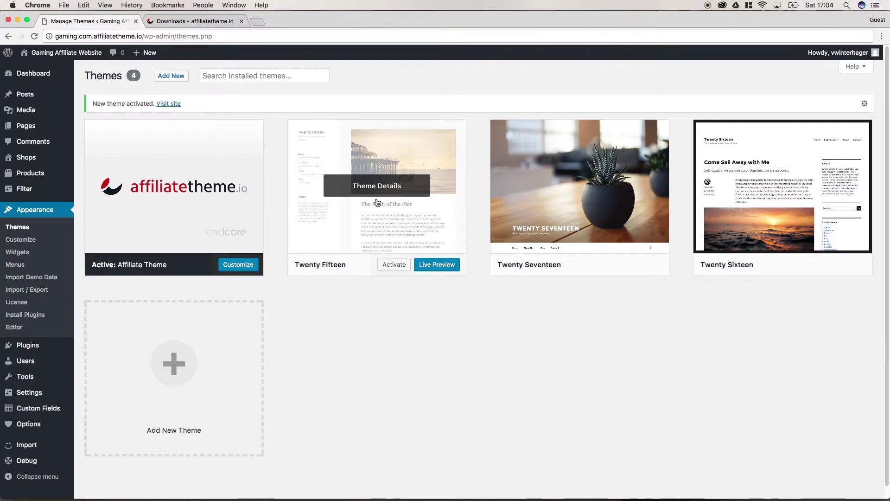
mouse_move(224, 206)
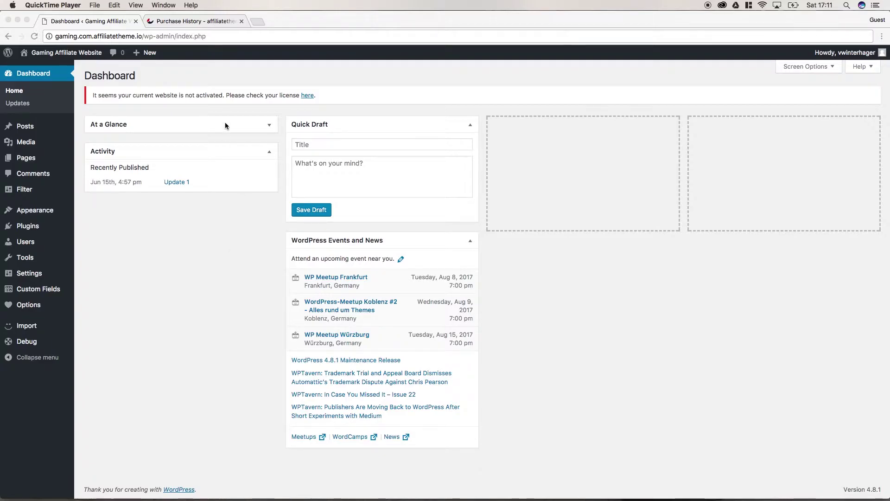
Open Appearance > License in WordPress, then switch to the affiliatetheme.io Manage License tab.
left_click(218, 89)
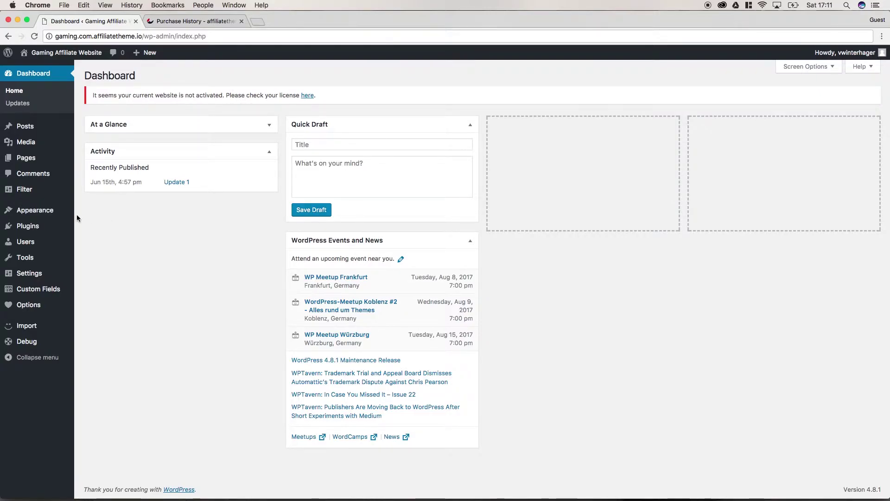
mouse_move(39, 214)
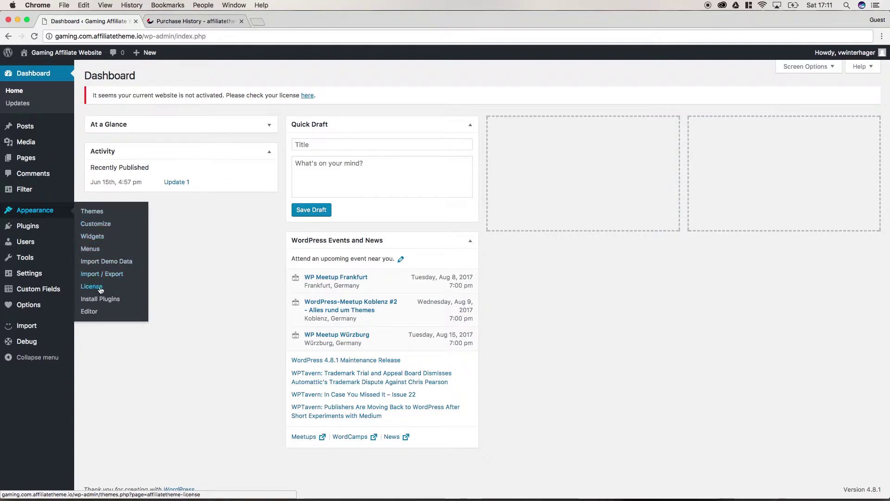
left_click(100, 290)
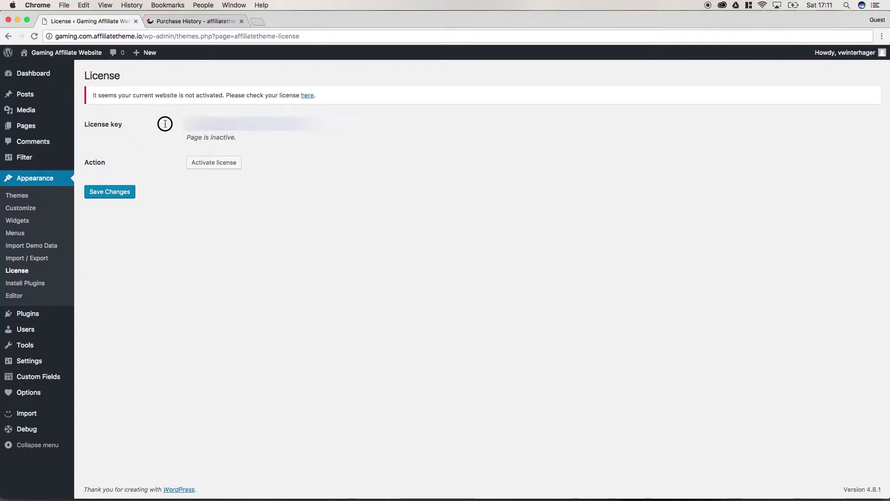
left_click(204, 19)
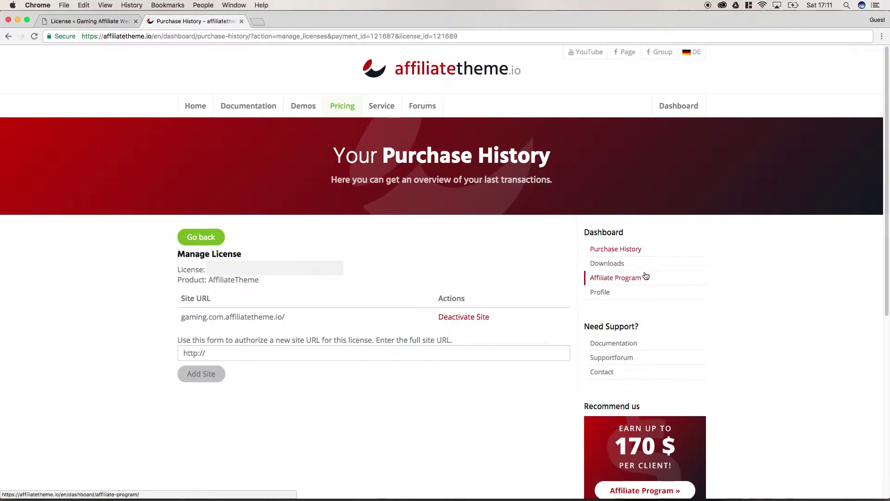
Check the license's activated sites via Purchase History, View Licenses and Manage Sites, then return to WordPress.
left_click(634, 252)
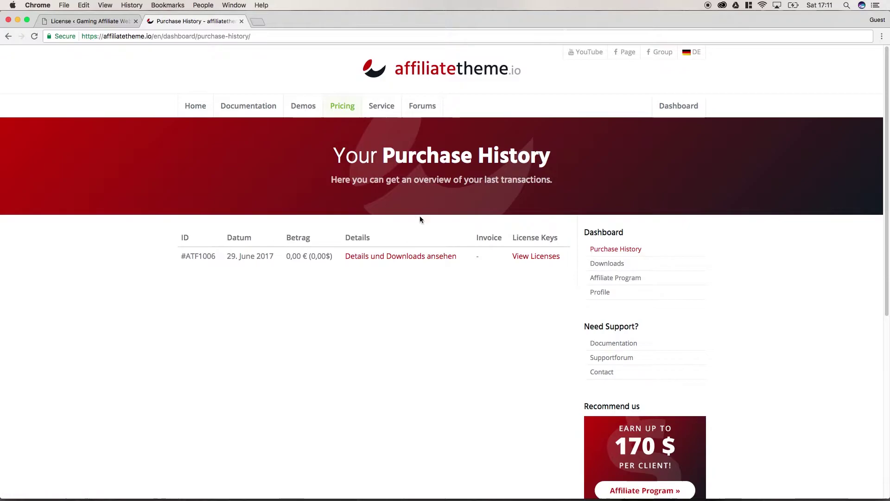
left_click(532, 263)
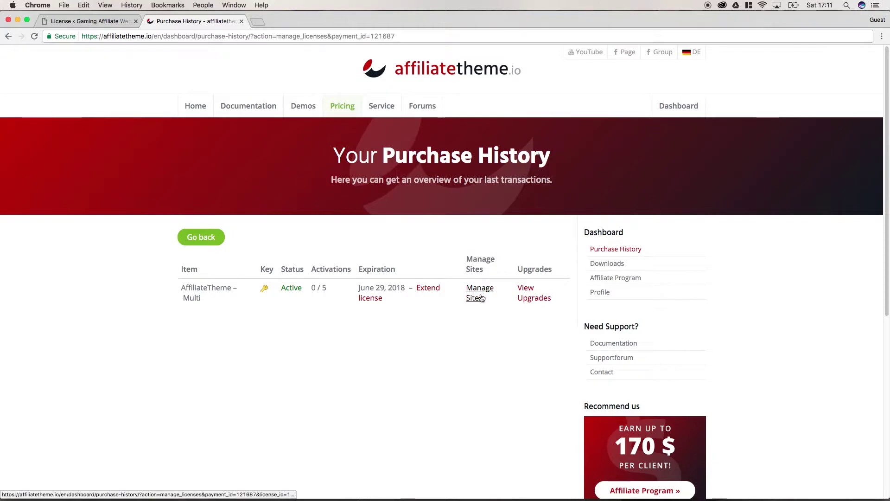
left_click(480, 297)
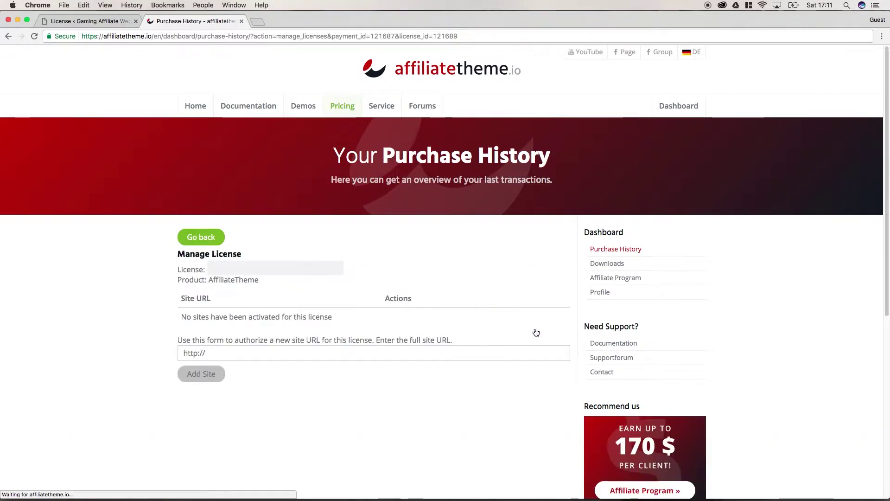
left_click(82, 23)
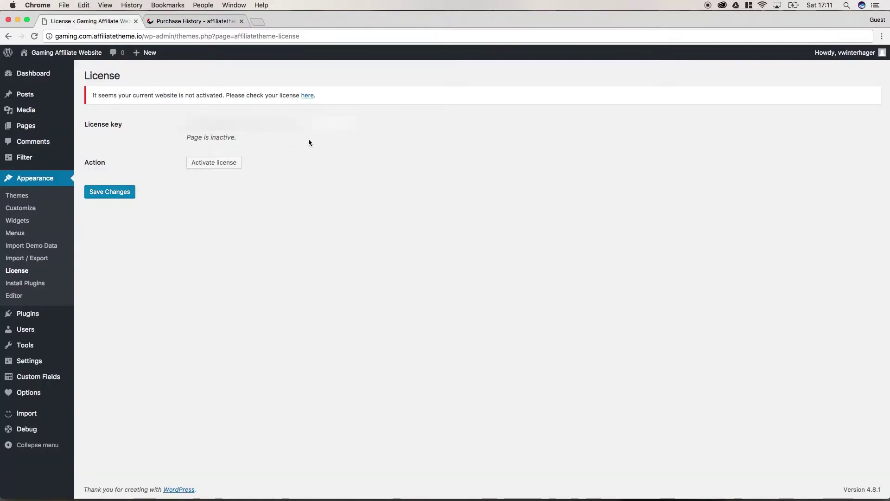
Paste the license key, save it, and activate the theme licence for this site.
key("super+v")
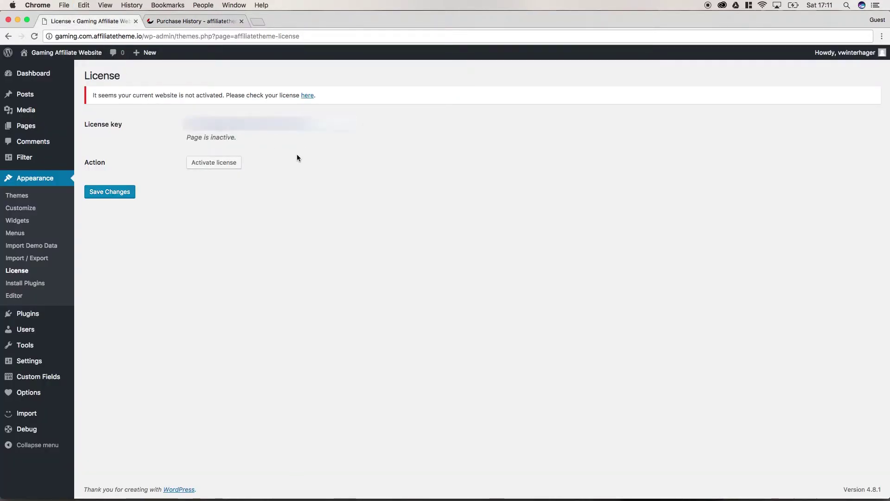
left_click(231, 167)
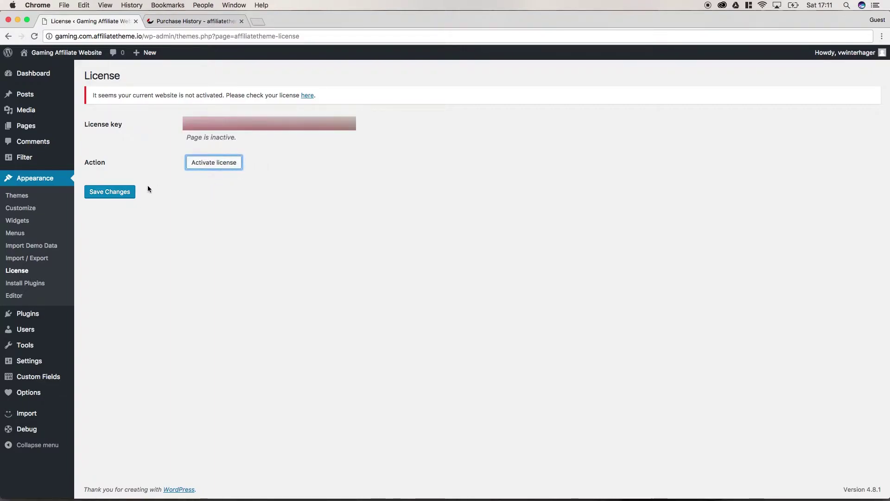
left_click(122, 191)
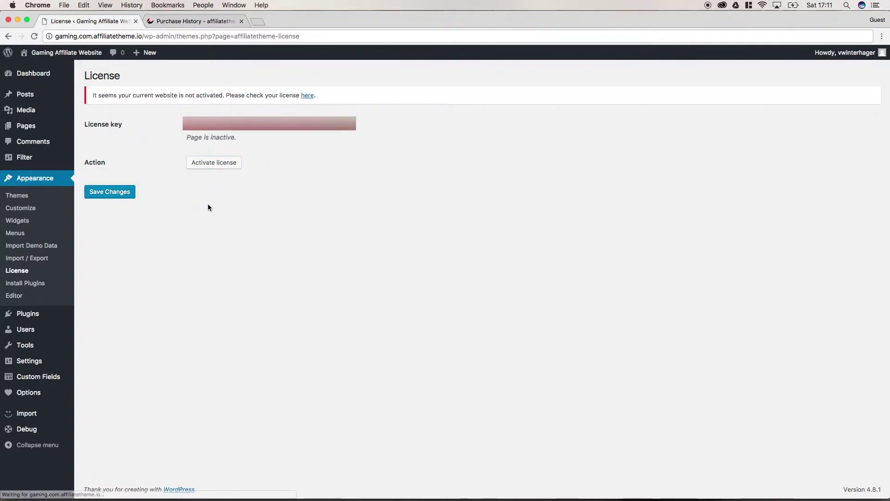
left_click(214, 167)
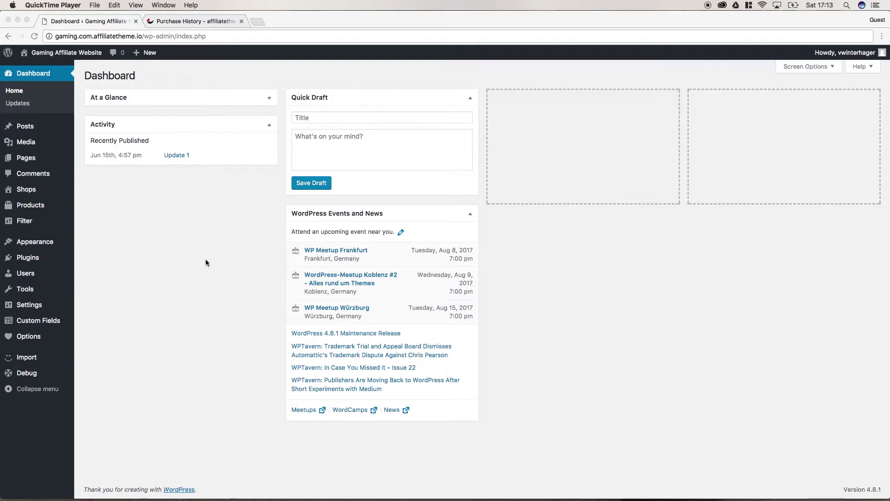
Bring Chrome forward on the affiliatetheme.io Manage License page in the Purchase History tab.
left_click(212, 251)
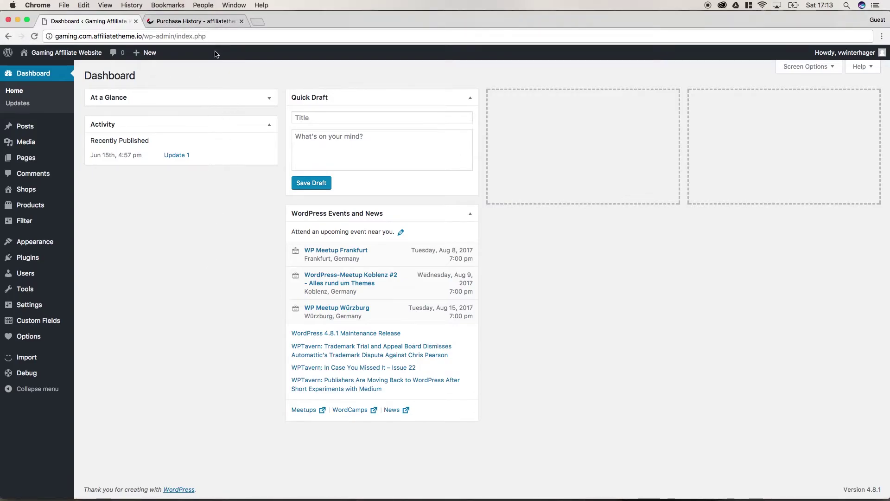
left_click(221, 21)
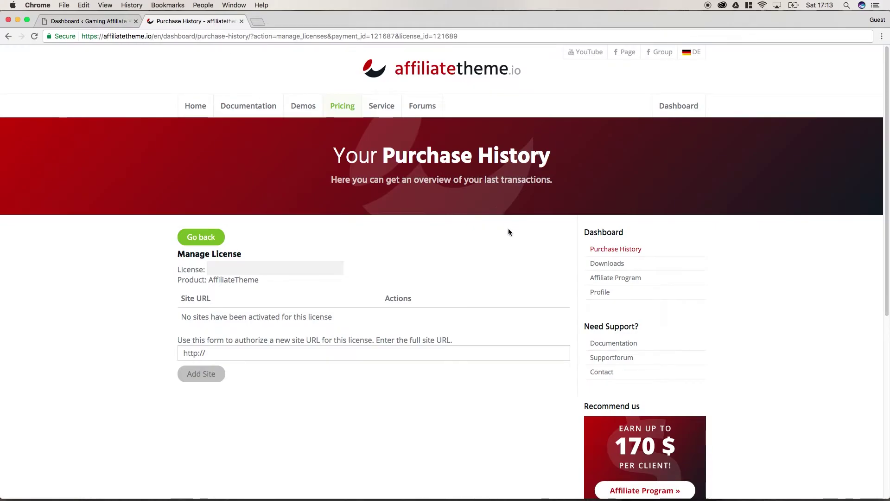
Download the 'AffiliateTheme - Child Theme' package as affiliatetheme-child.zip from the account's Downloads page.
left_click(615, 268)
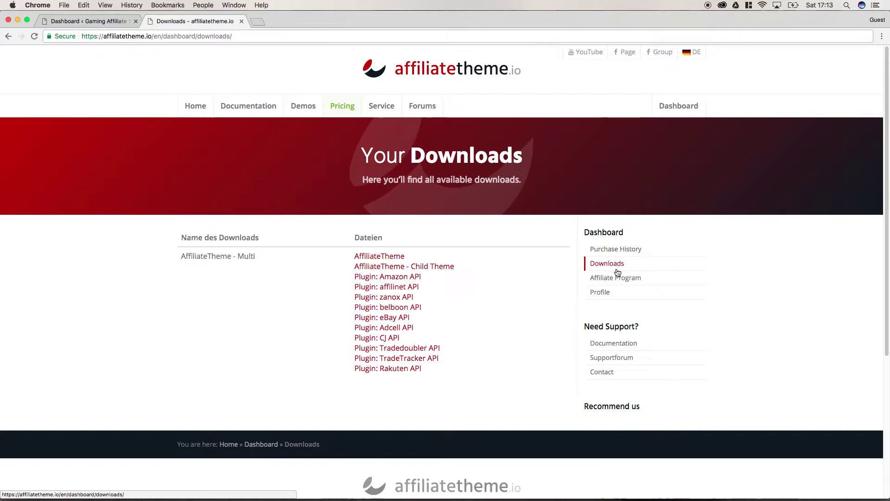
left_click(435, 271)
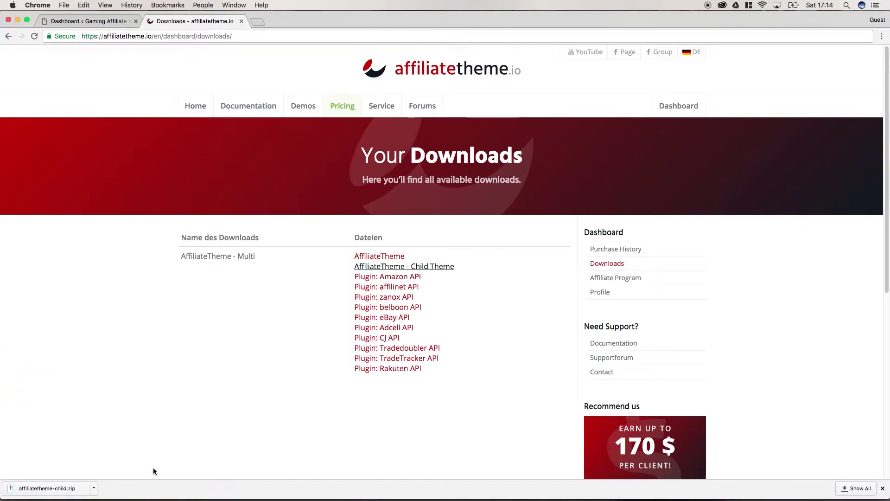
Upload and install affiliatetheme-child.zip as a new WordPress theme.
left_click(110, 20)
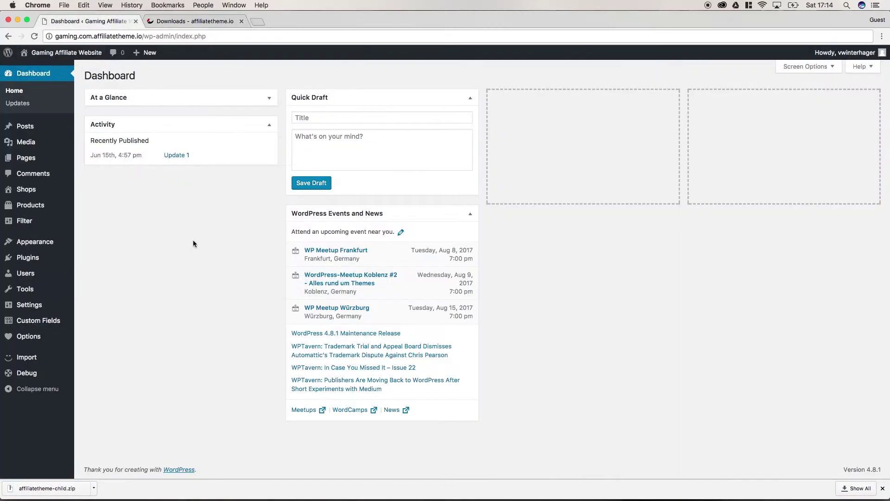
mouse_move(36, 245)
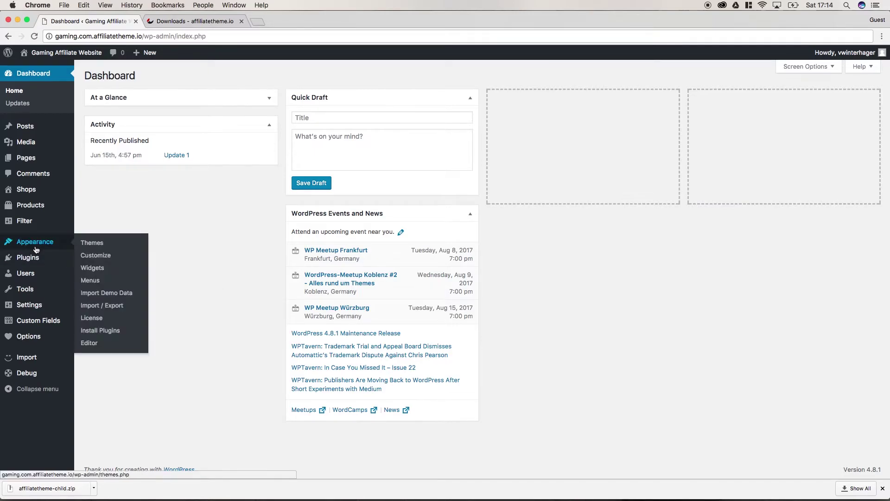
left_click(101, 246)
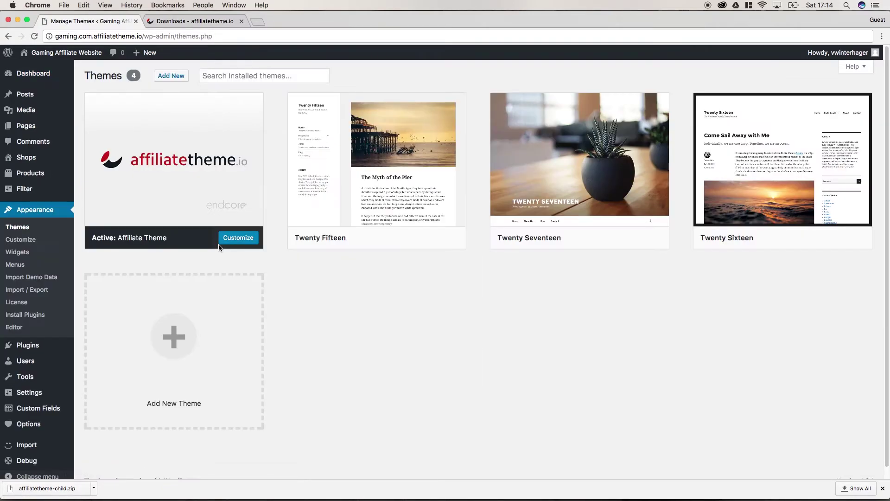
left_click(184, 77)
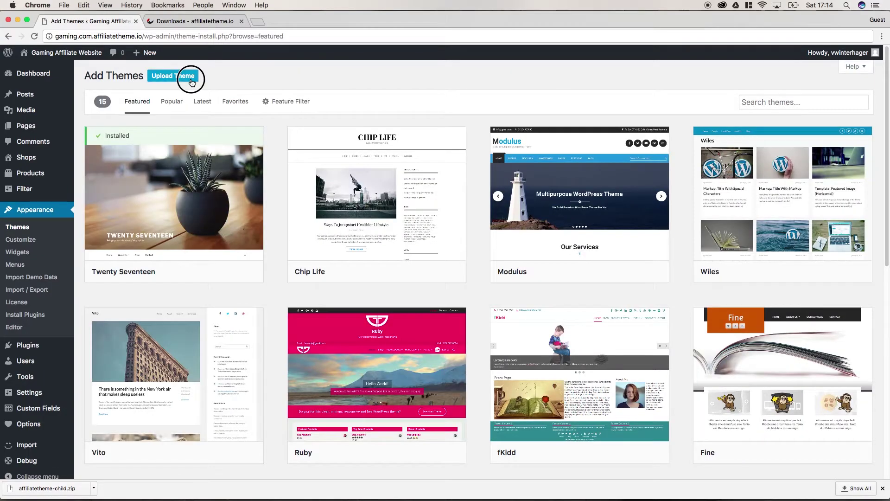
left_click(191, 79)
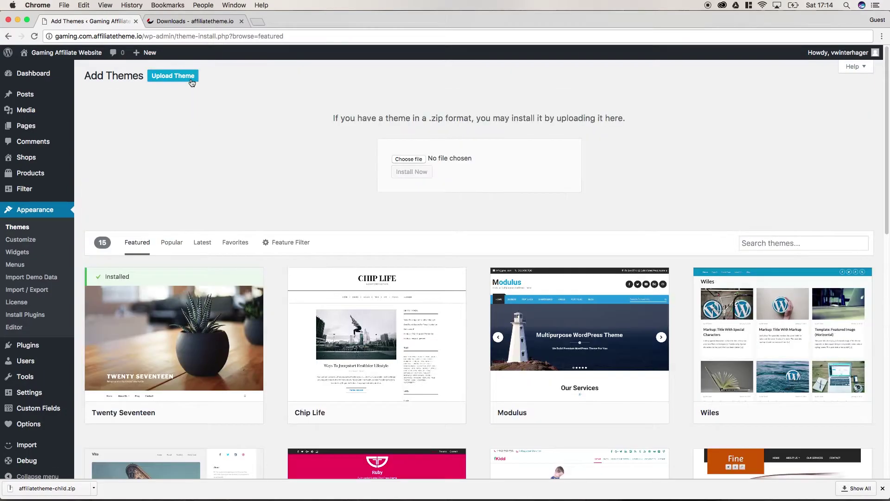
left_click_drag(87, 488, 416, 159)
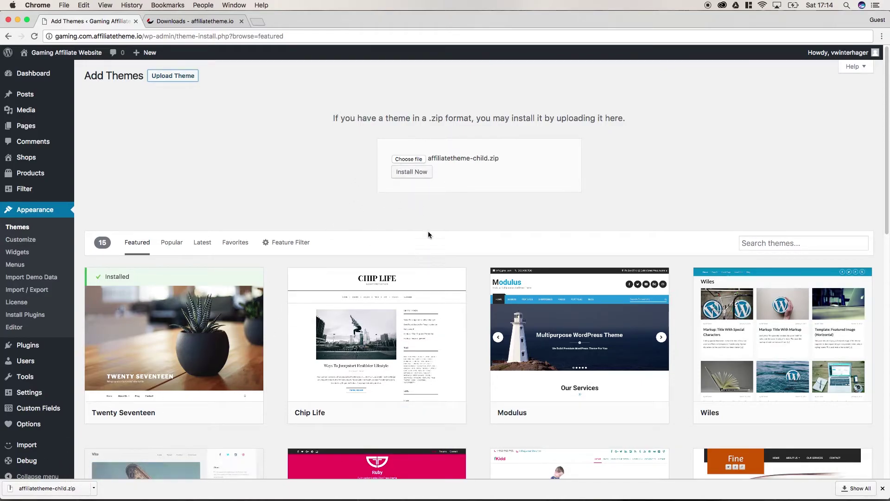
left_click(425, 179)
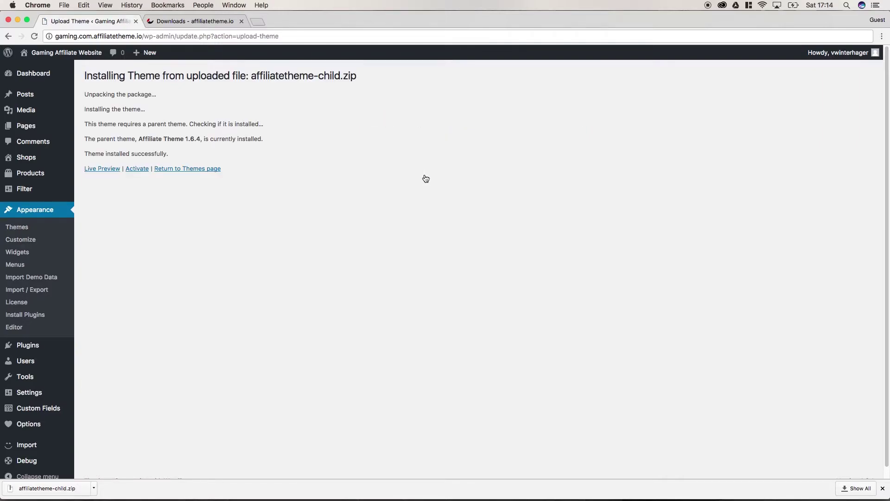
Activate Affiliate Theme - Child and return to the affiliatetheme.io Downloads page.
left_click(138, 169)
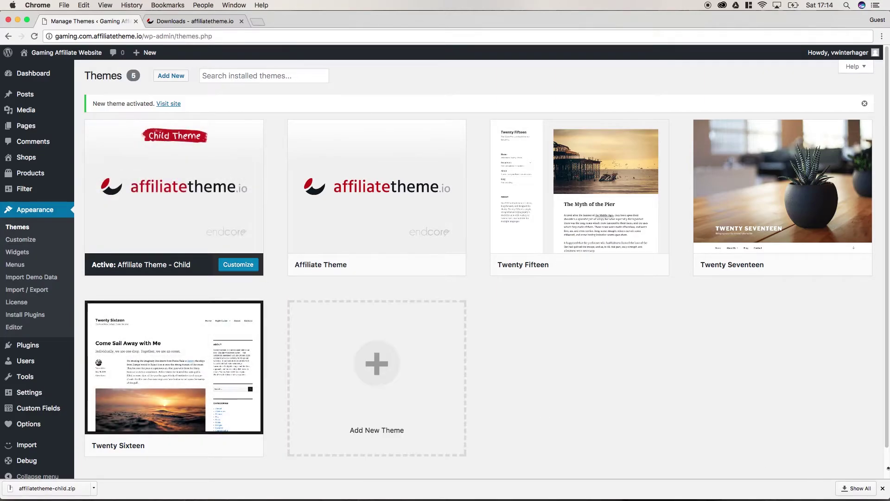
left_click(882, 488)
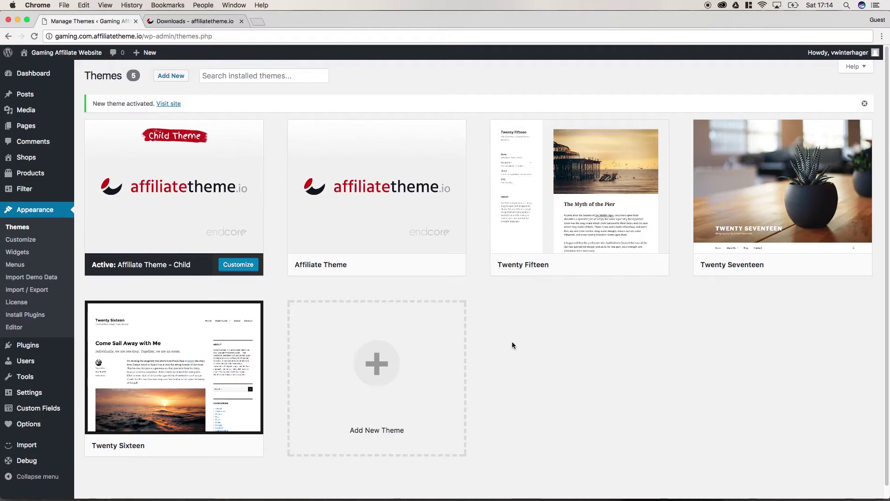
left_click(203, 22)
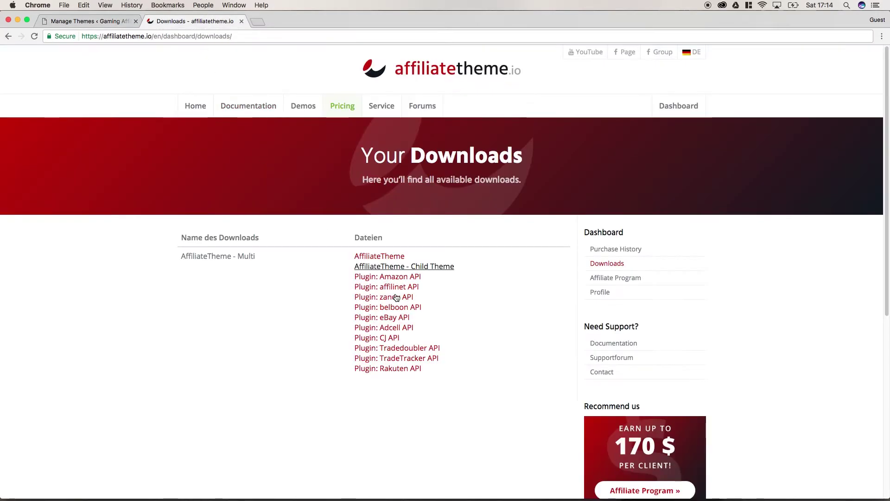
Open the Supportforum link under Need Support in the affiliatetheme.io sidebar.
left_click(622, 362)
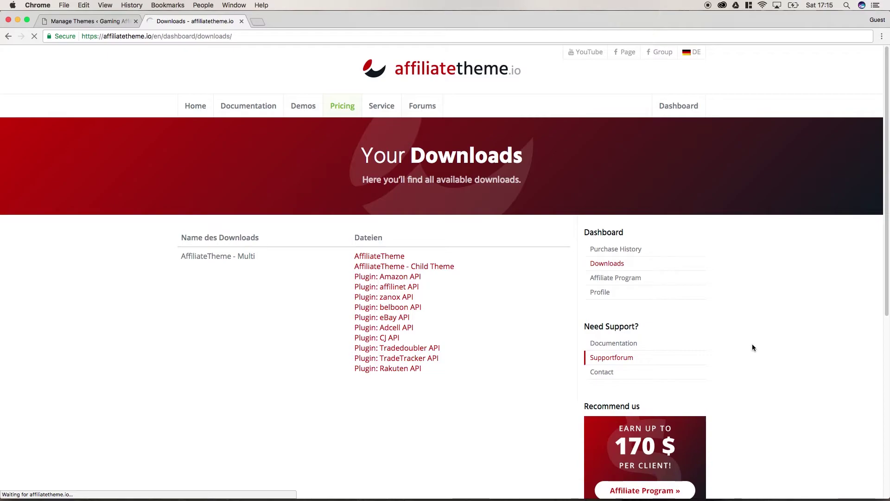
left_click(632, 363)
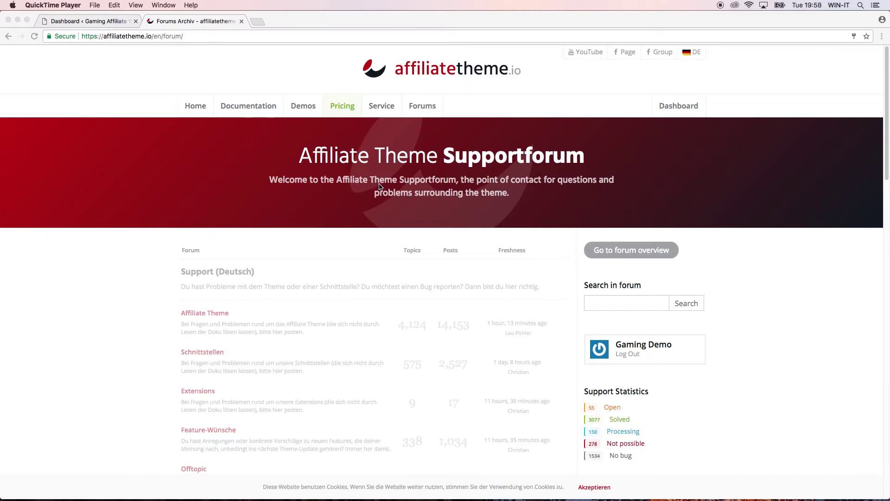
Scroll down to Support (English) and open its Affiliate Theme forum.
scroll(375, 195, "down", 5)
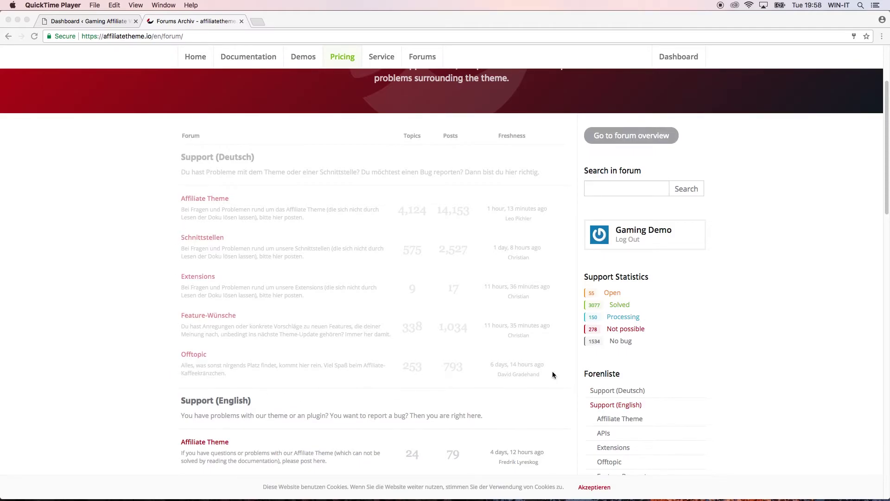
scroll(552, 371, "down", 4)
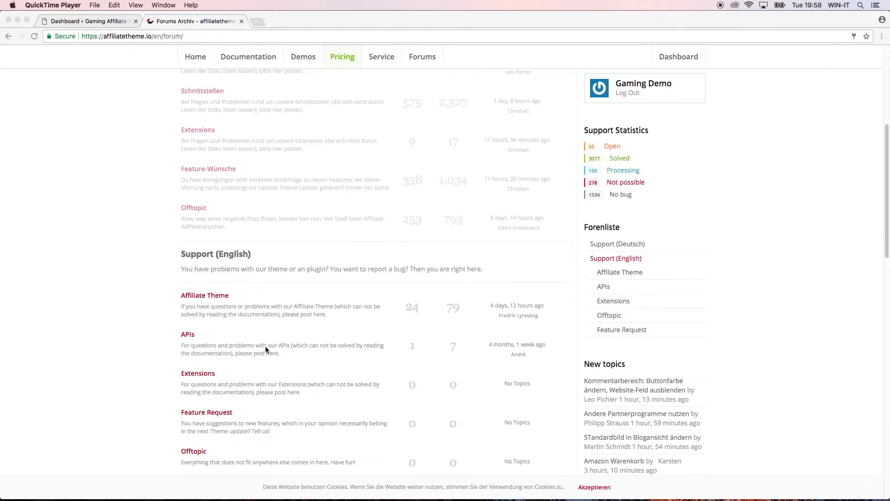
scroll(307, 352, "down", 1)
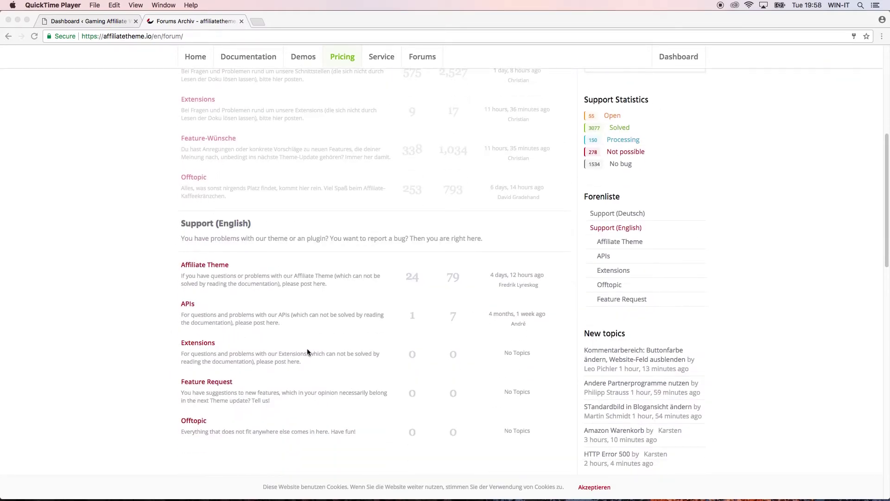
left_click(419, 292)
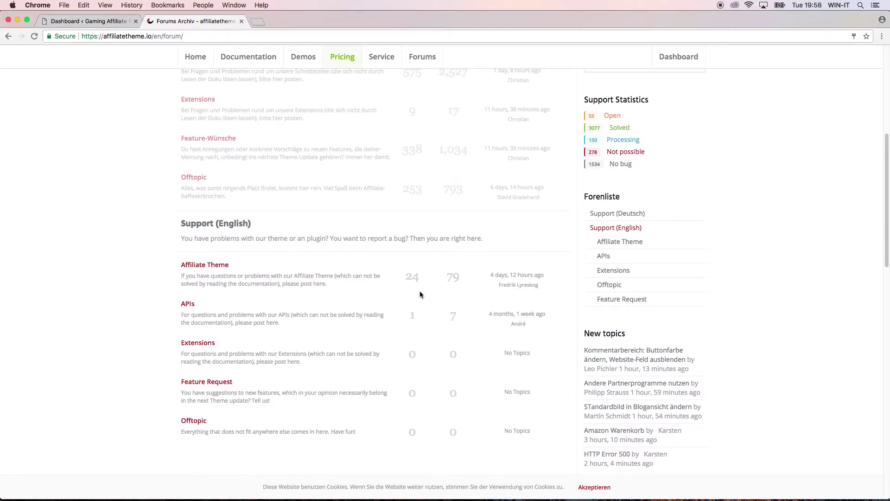
left_click(220, 271)
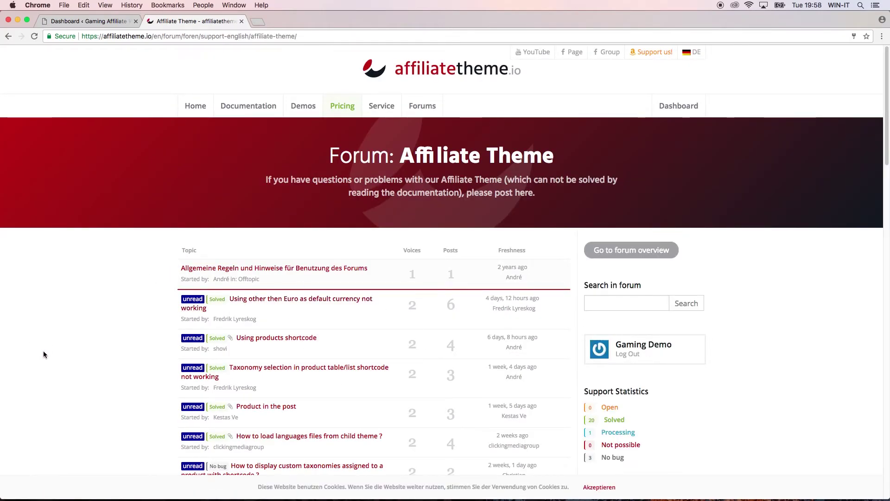
Scroll past the forum's 25-topic list down to the empty Create New Topic form.
scroll(81, 370, "down", 3)
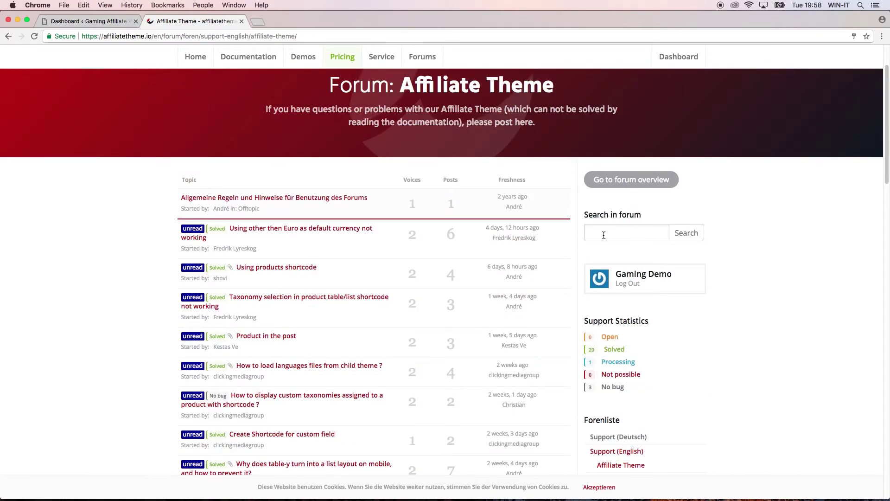
left_click(603, 236)
scroll(556, 370, "down", 15)
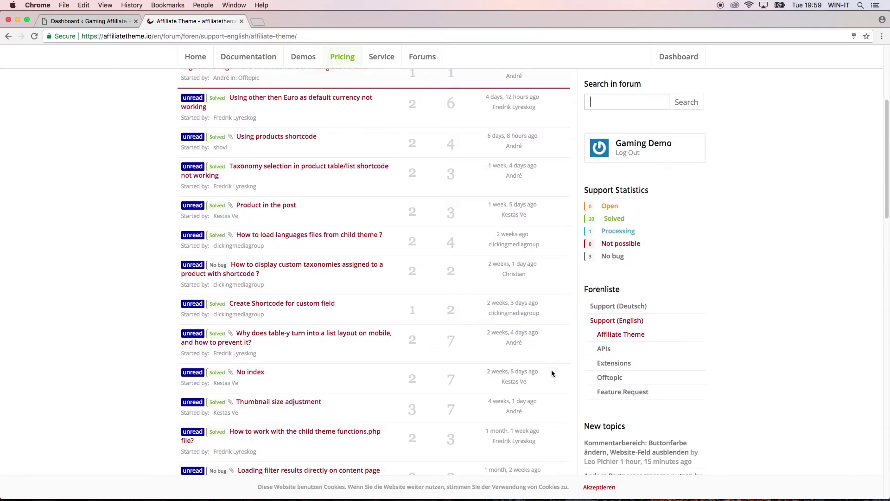
scroll(550, 376, "up", 15)
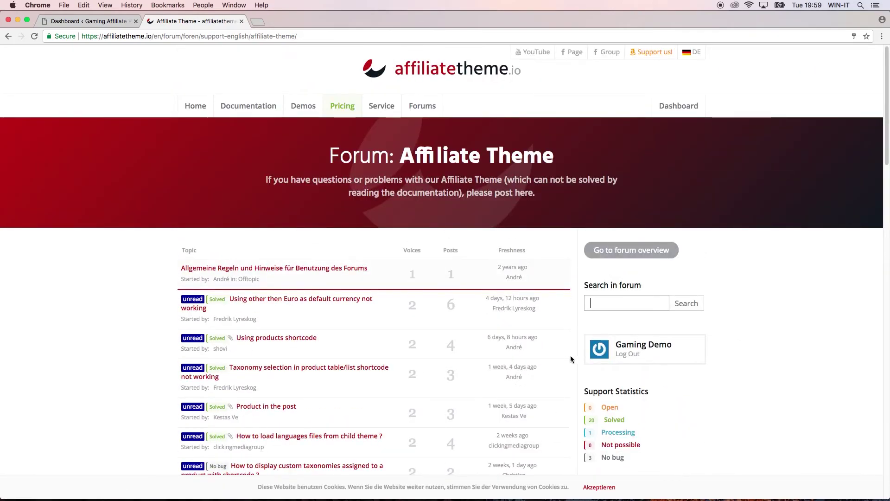
scroll(568, 355, "down", 7)
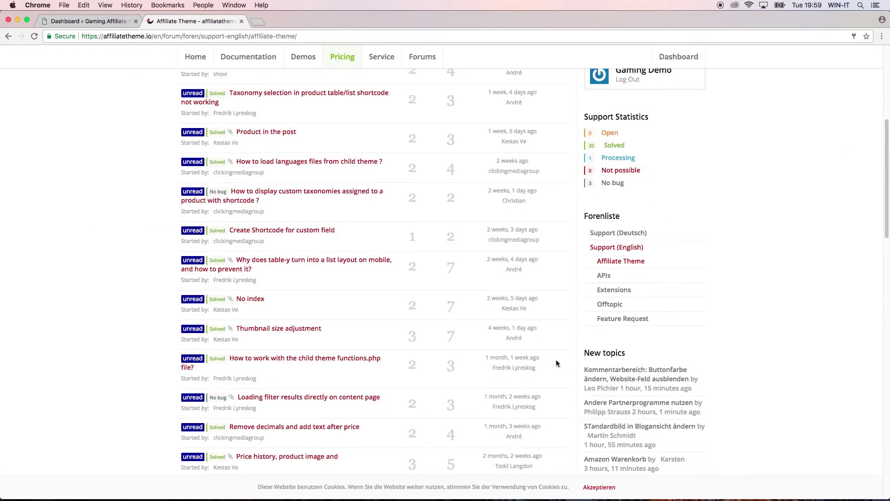
scroll(566, 361, "down", 7)
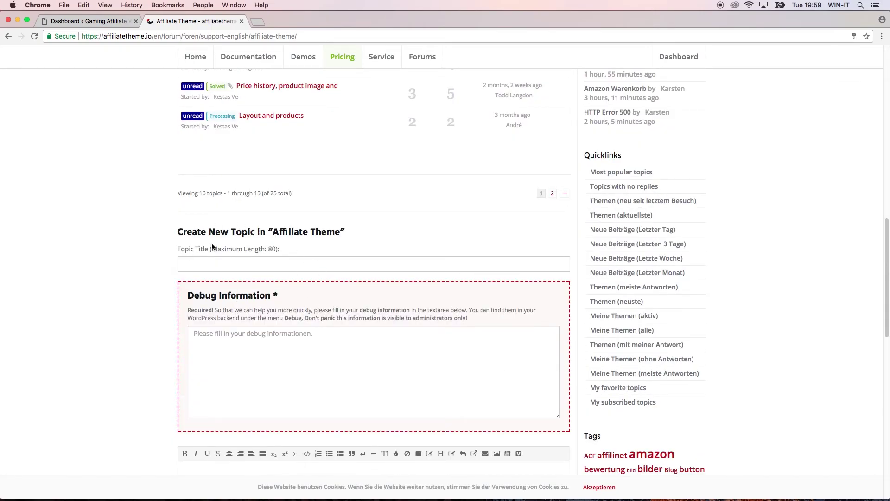
Enter 'Example Title' in the new topic's Topic Title field.
scroll(133, 332, "down", 4)
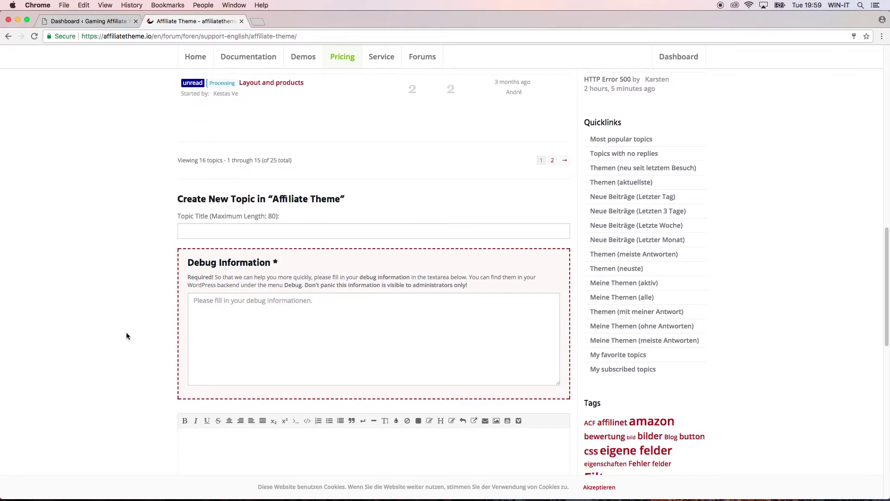
scroll(133, 321, "down", 8)
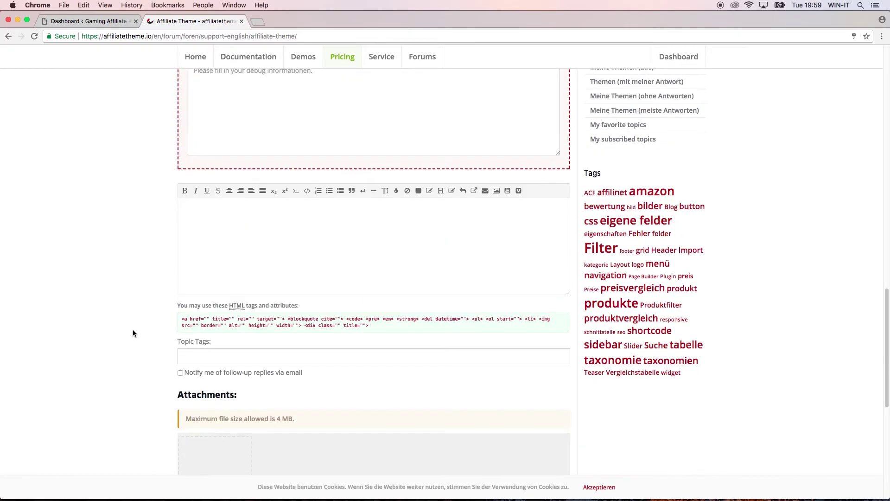
scroll(133, 327, "up", 6)
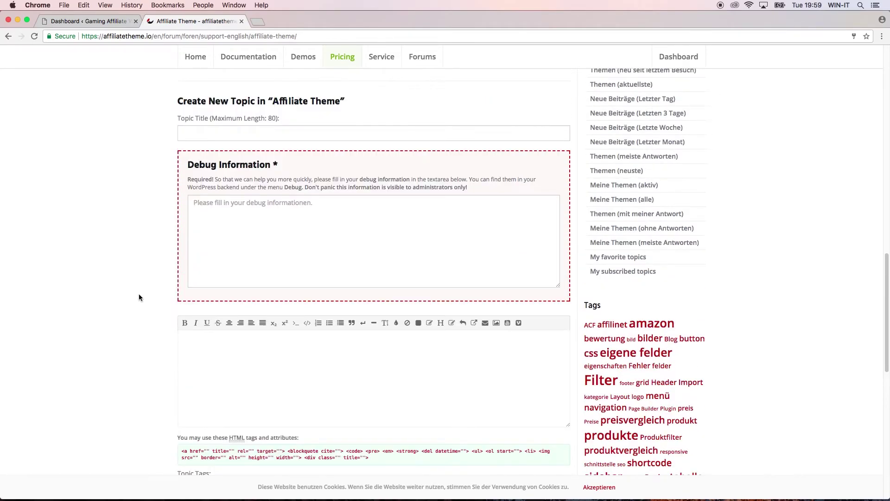
left_click(198, 134)
left_click(235, 228)
left_click(255, 348)
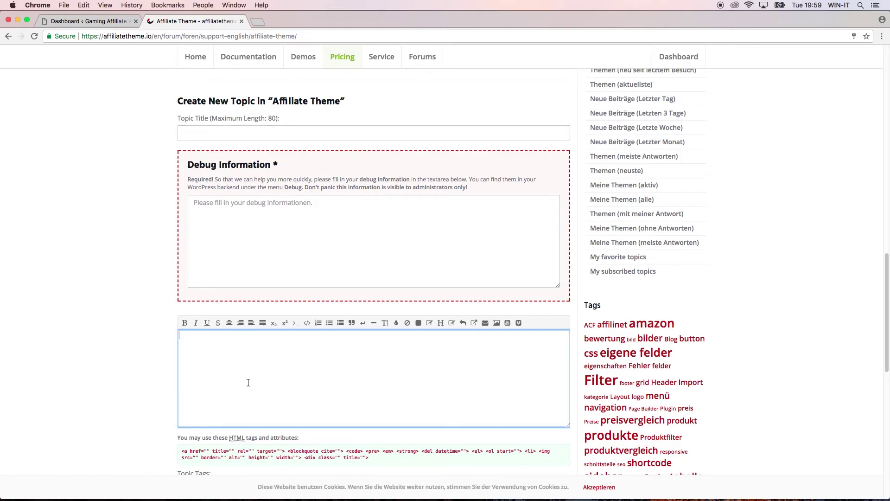
scroll(142, 367, "down", 3)
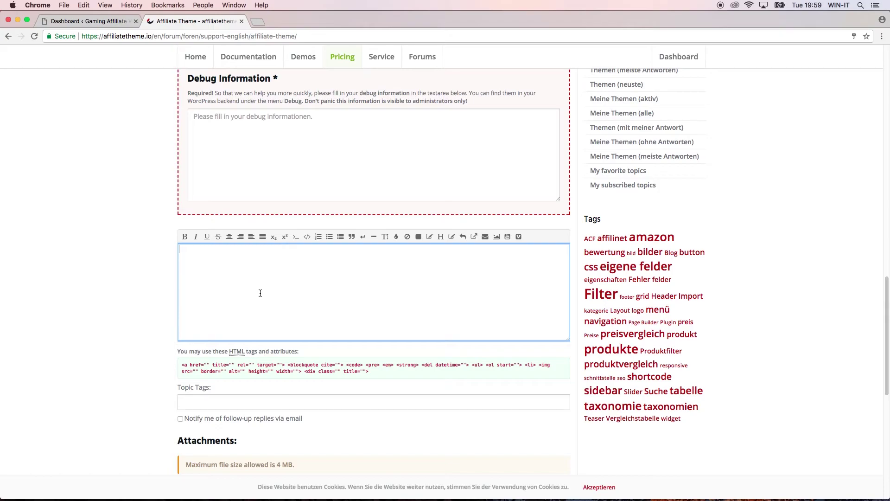
scroll(261, 290, "up", 6)
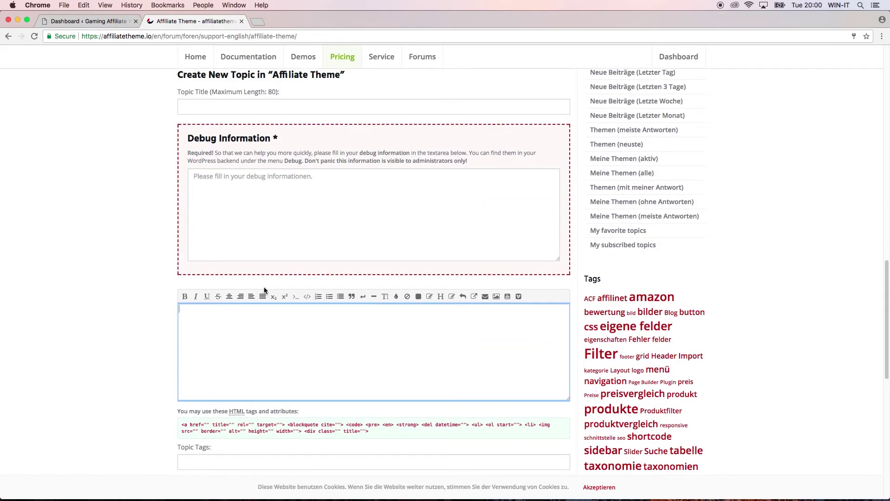
scroll(424, 282, "down", 1)
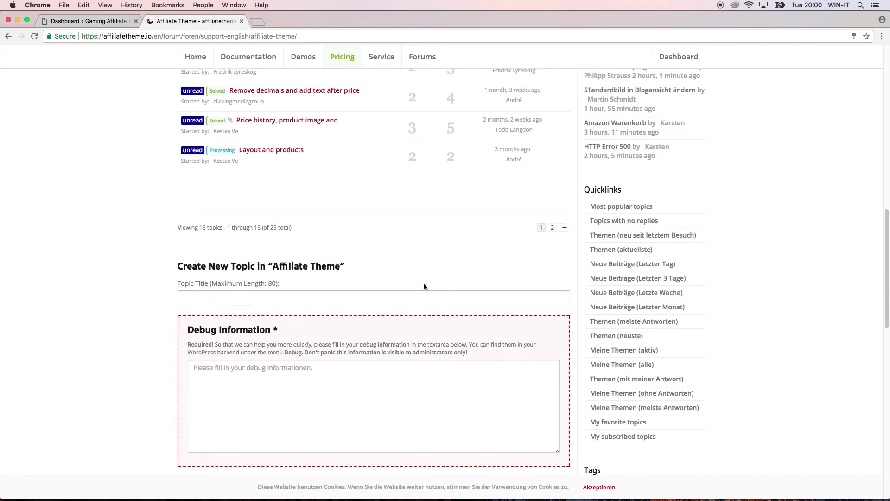
type("Example ")
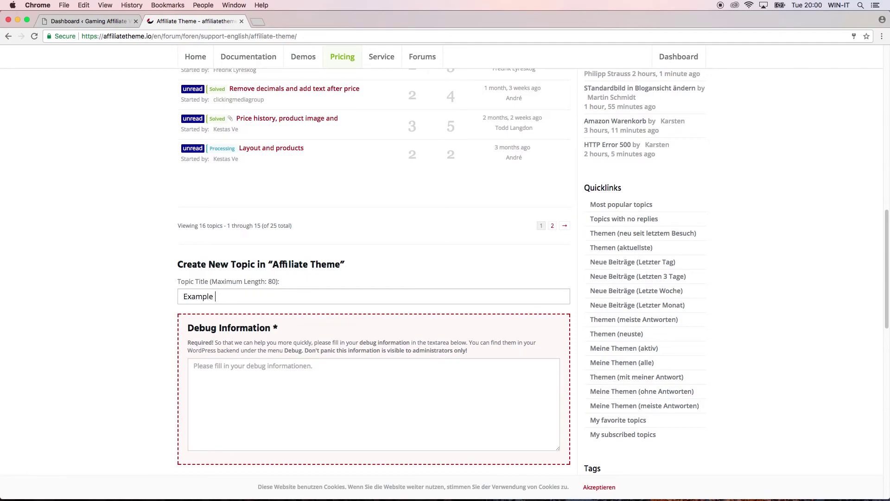
type("Title")
left_click(409, 421)
scroll(357, 393, "down", 2)
scroll(357, 393, "down", 2)
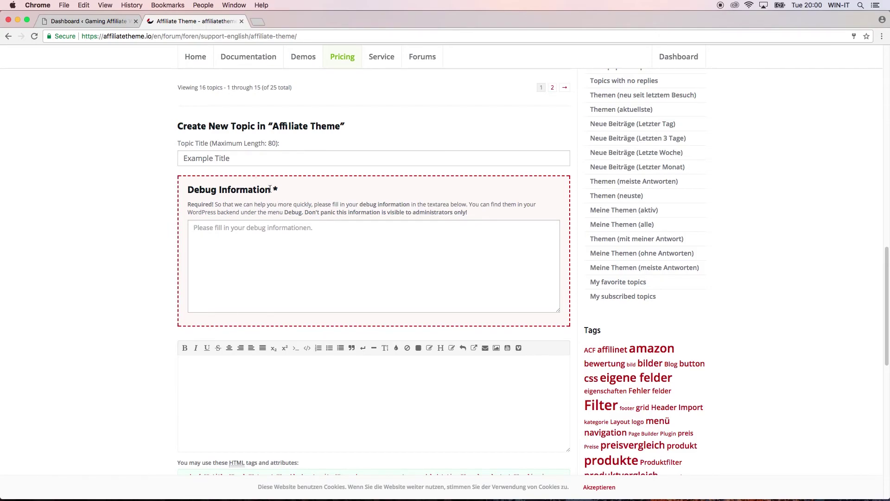
Copy all the debug information text from the WordPress affiliatetheme.io Debug page.
left_click(88, 21)
right_click(89, 21)
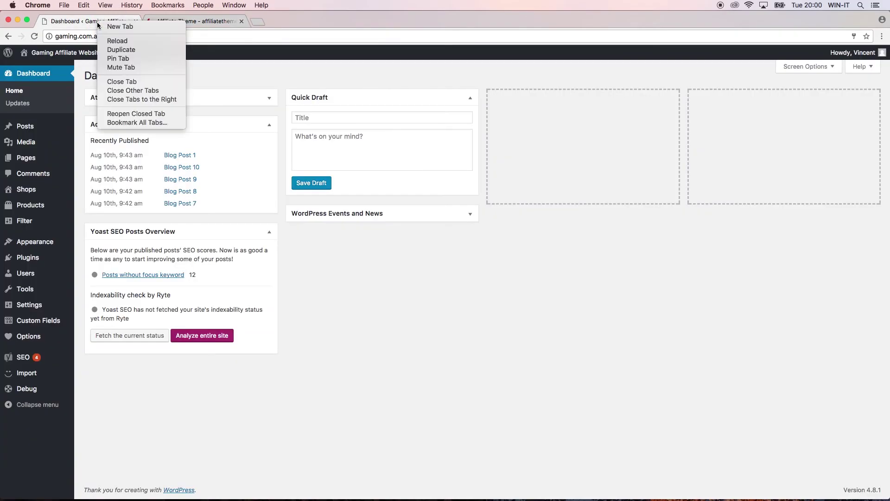
left_click(71, 142)
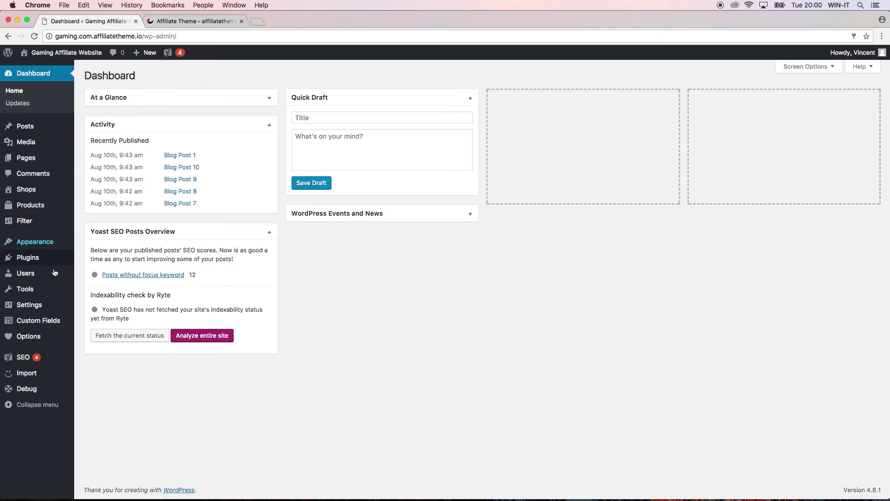
left_click(35, 390)
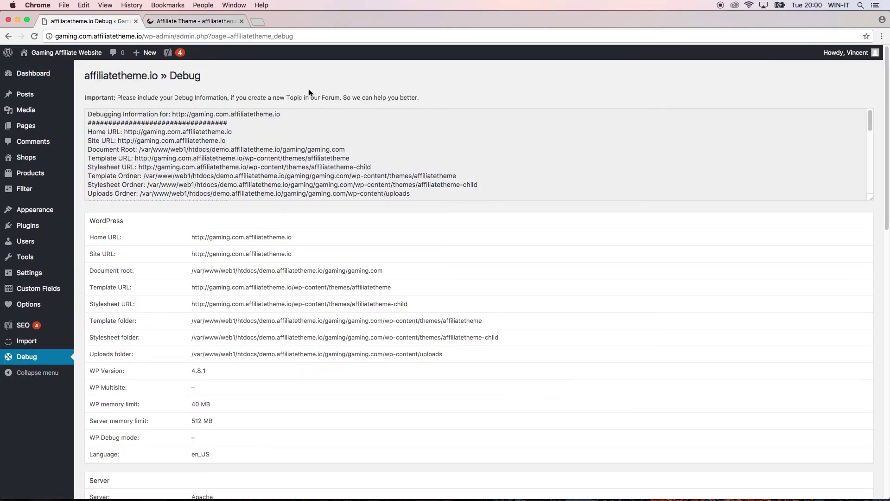
left_click(90, 113)
left_click_drag(90, 113, 322, 196)
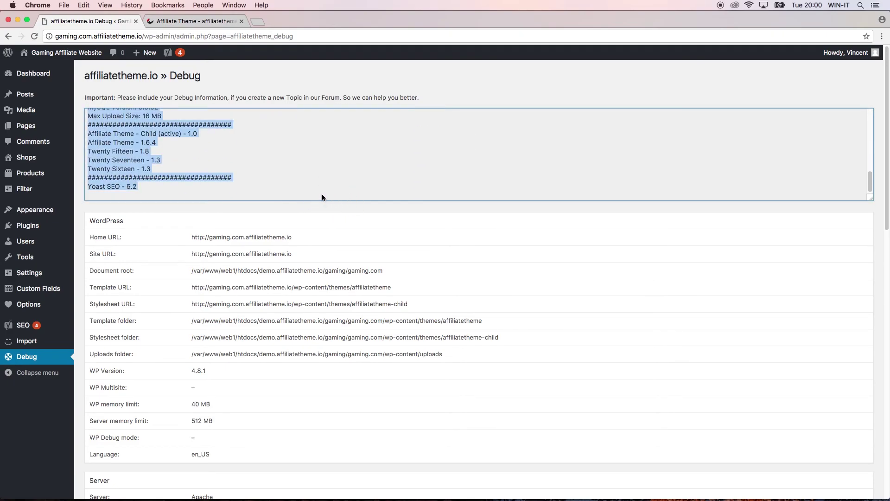
right_click(127, 149)
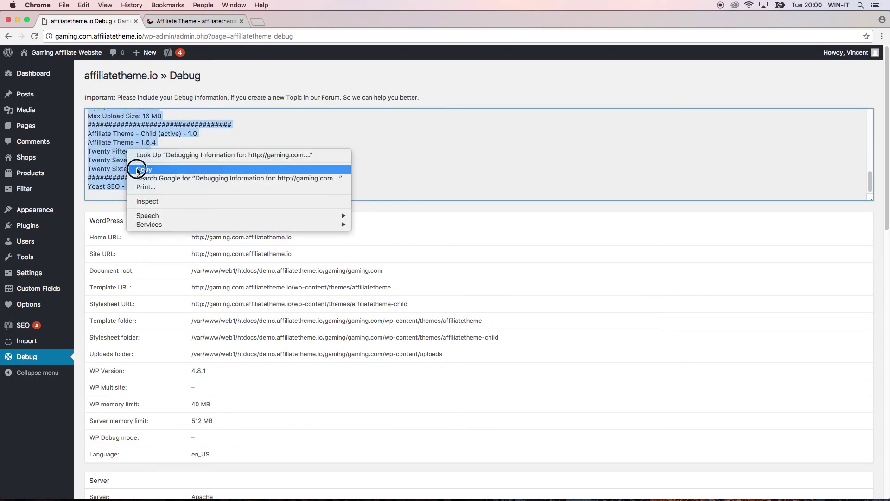
left_click(137, 170)
Paste the copied debug information into the Debug Information box, removing the trailing blank line.
left_click(196, 22)
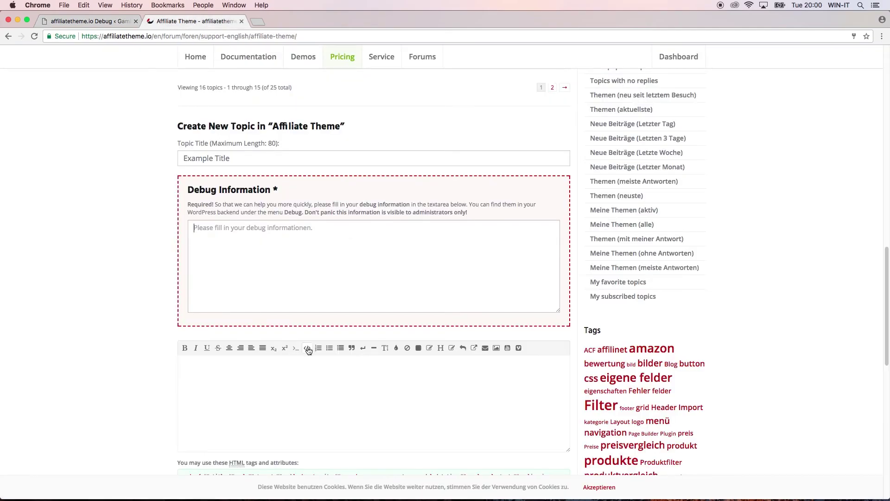
right_click(283, 246)
left_click(301, 287)
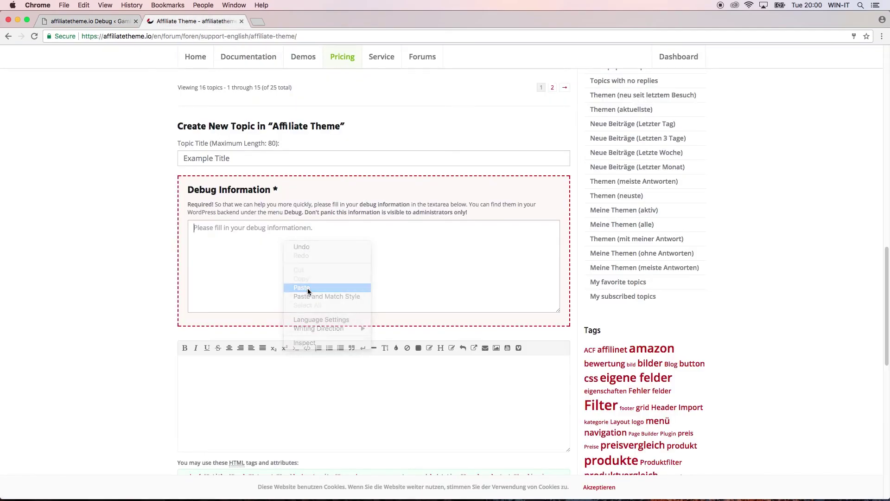
scroll(300, 279, "up", 10)
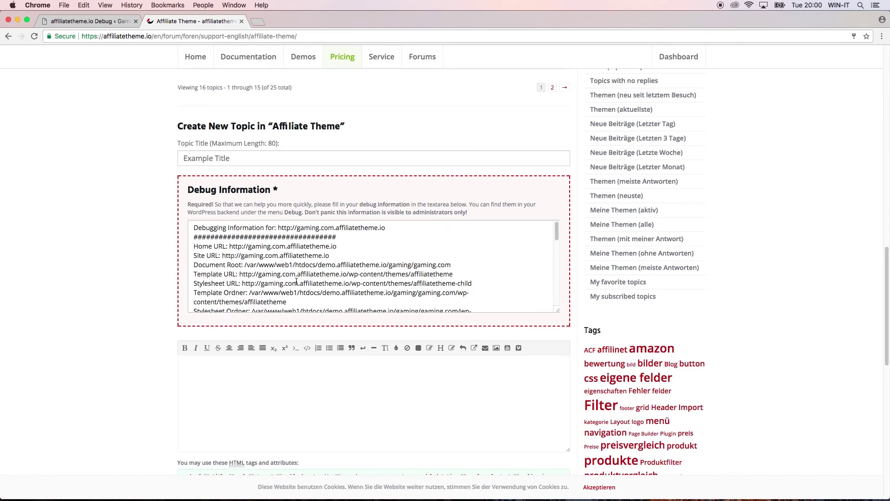
scroll(296, 281, "down", 1)
scroll(295, 282, "down", 5)
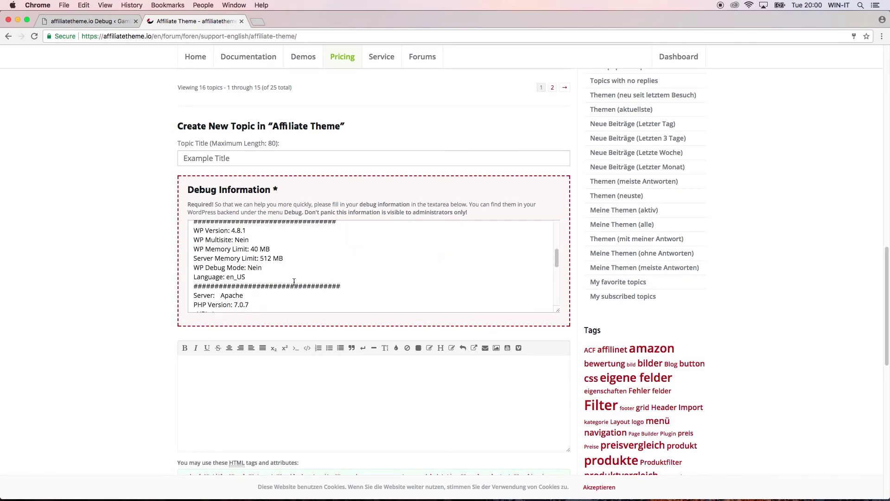
scroll(293, 281, "down", 8)
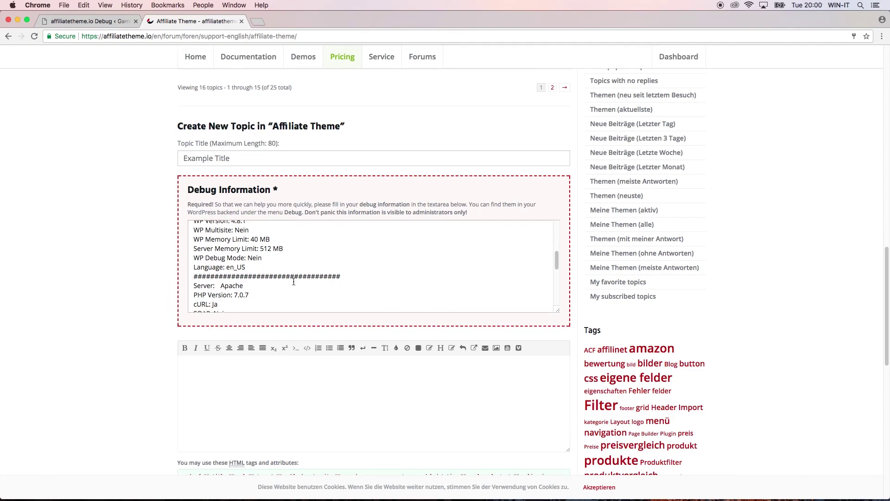
scroll(293, 281, "down", 8)
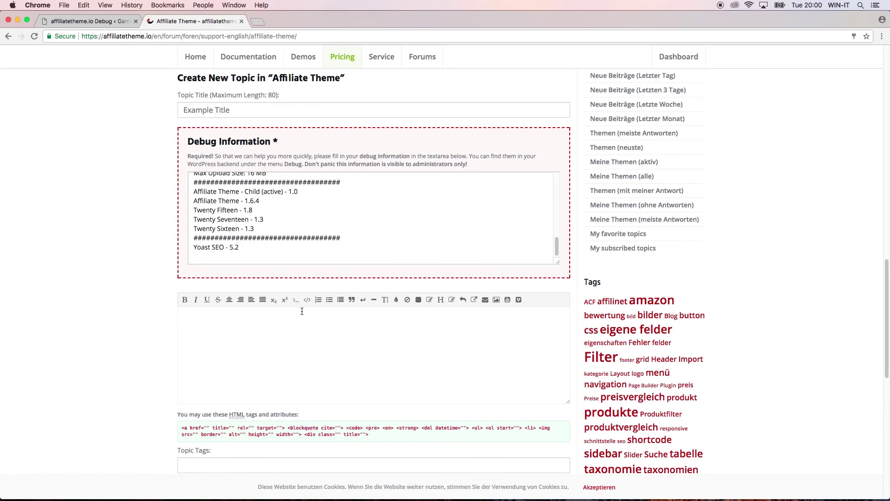
key("BackSpace")
Write 'Example Description' as the topic body and add the tag 'Logo'.
left_click(267, 346)
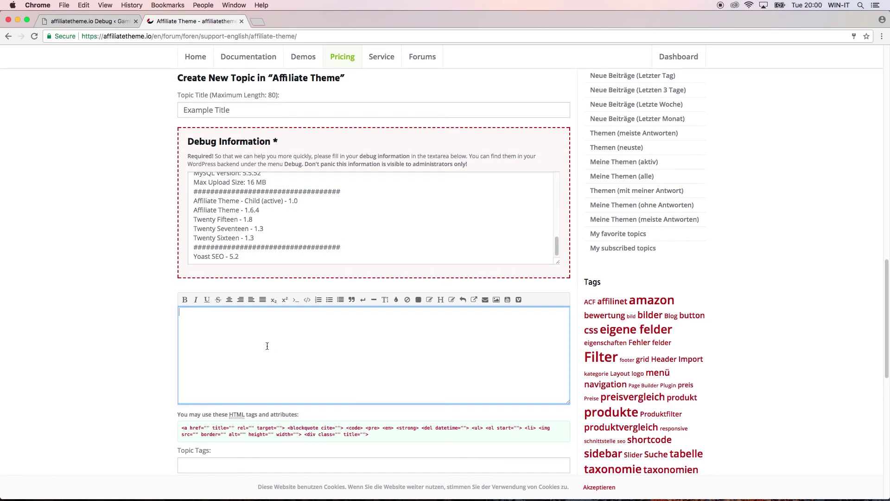
type("Example Description")
scroll(127, 432, "down", 2)
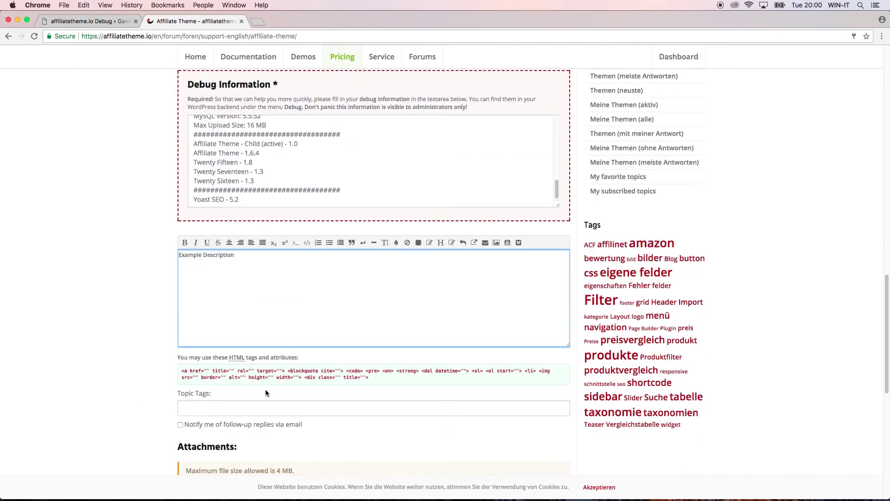
left_click(259, 403)
type("Logog")
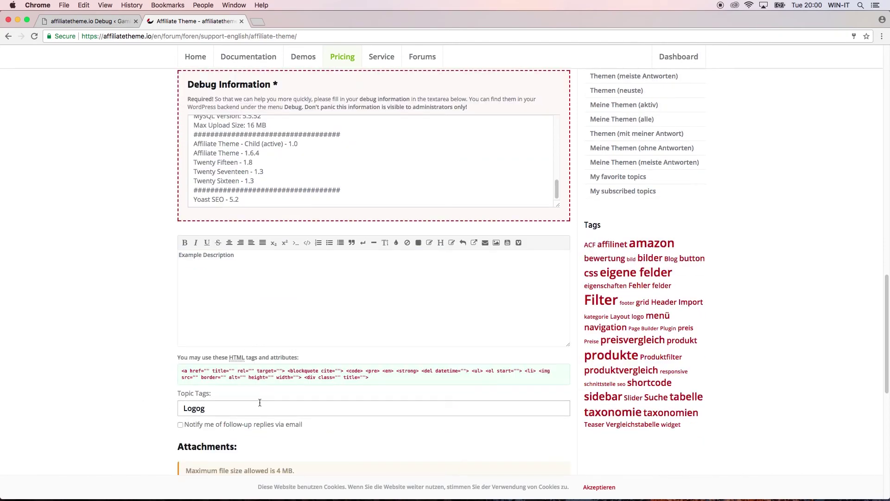
key("BackSpace")
scroll(126, 407, "down", 2)
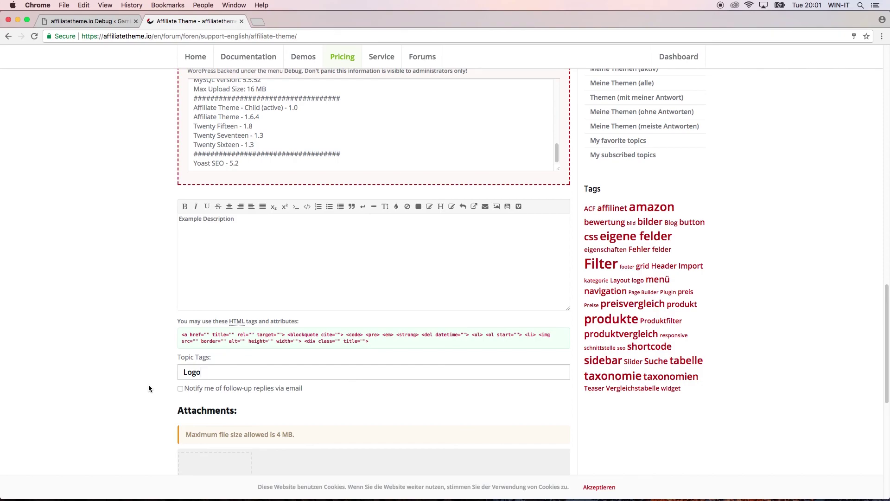
scroll(153, 387, "down", 3)
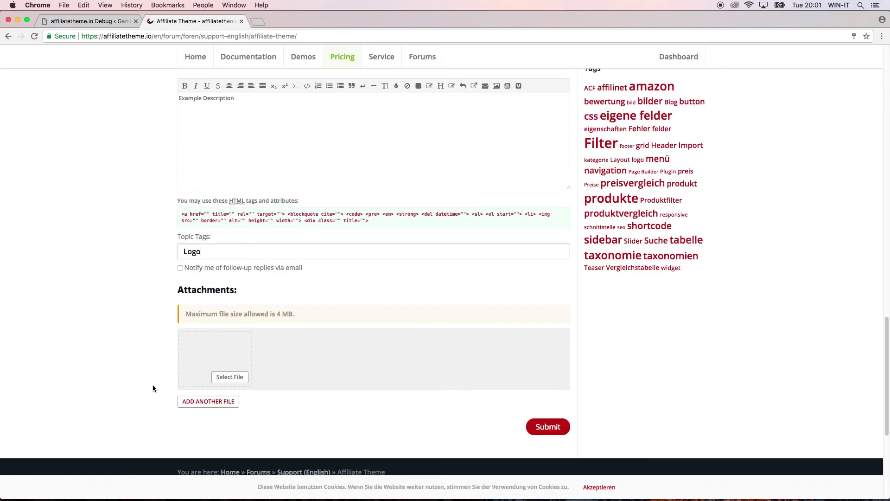